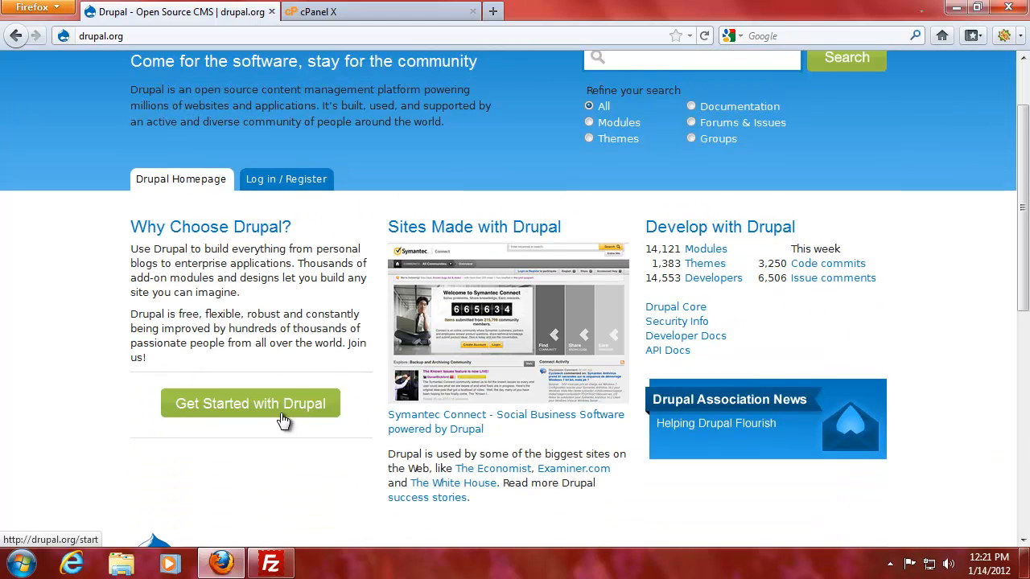
From Download & Extend, open the Drupal 7.10 page and start its zip download.
{"action": "scroll", "coordinate": [563, 161], "scroll_direction": "up", "scroll_amount": 2}
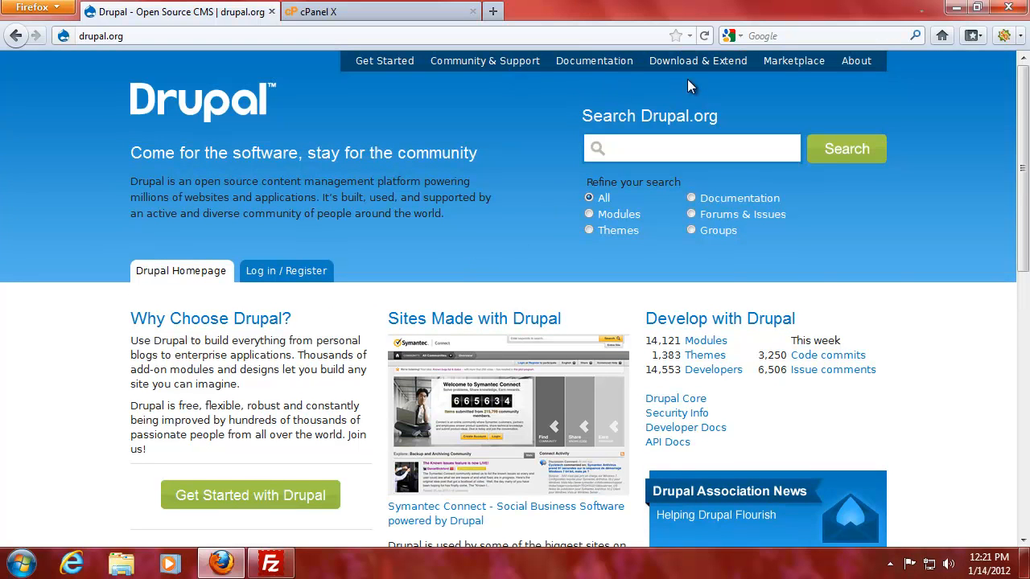
{"action": "left_click", "coordinate": [703, 64]}
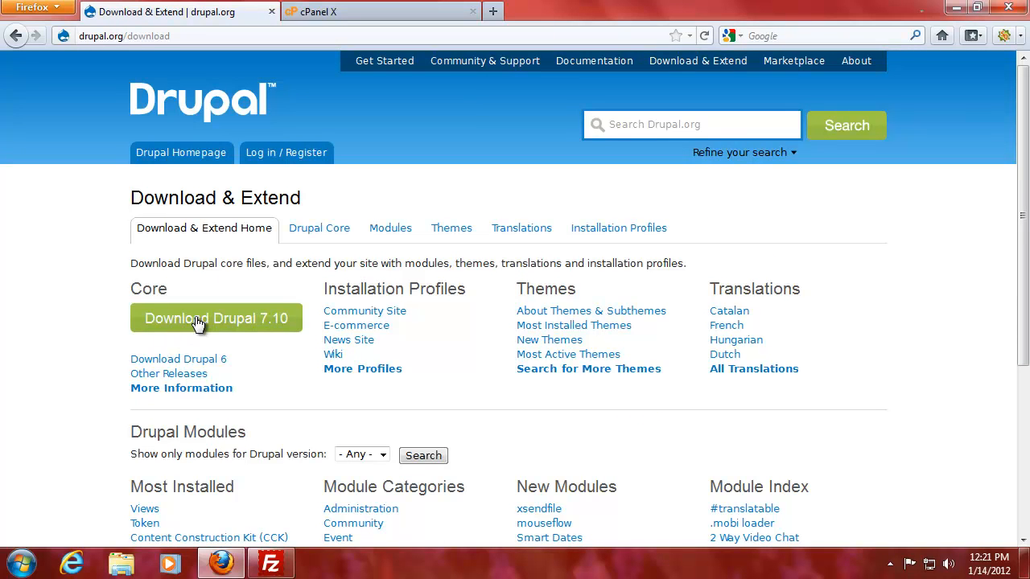
{"action": "left_click", "coordinate": [199, 324]}
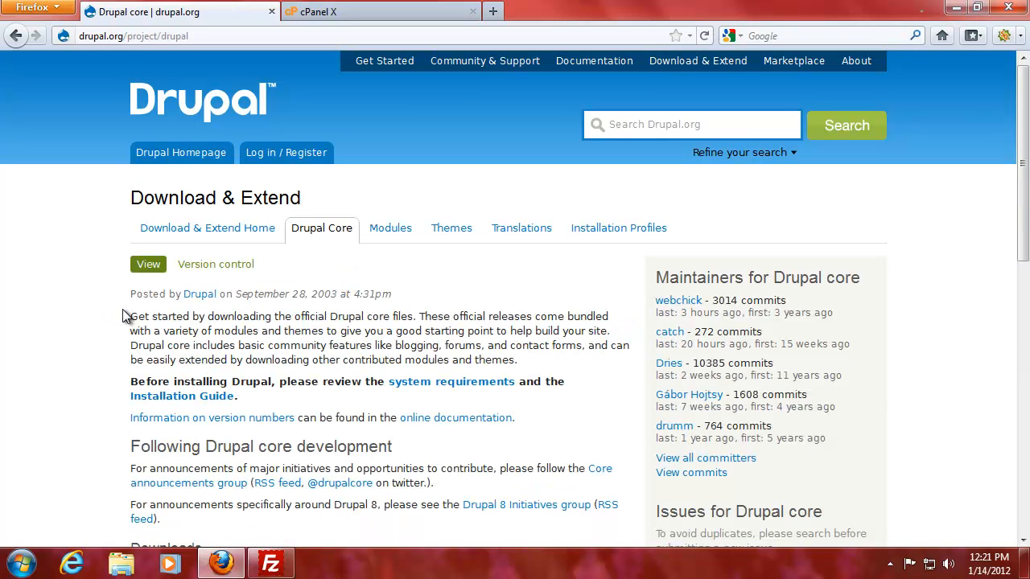
{"action": "scroll", "coordinate": [312, 345], "scroll_direction": "down", "scroll_amount": 4}
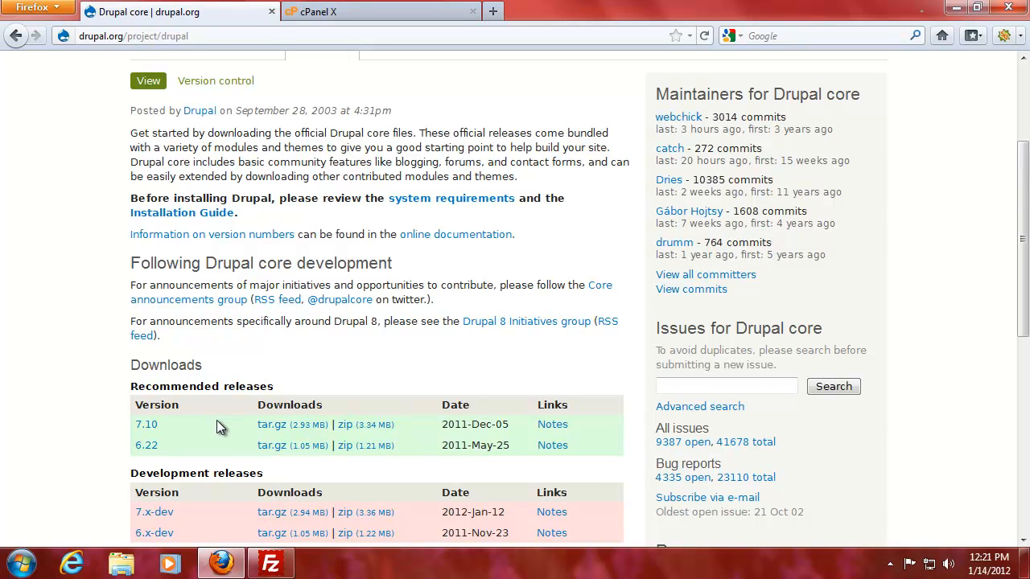
{"action": "left_click", "coordinate": [348, 432]}
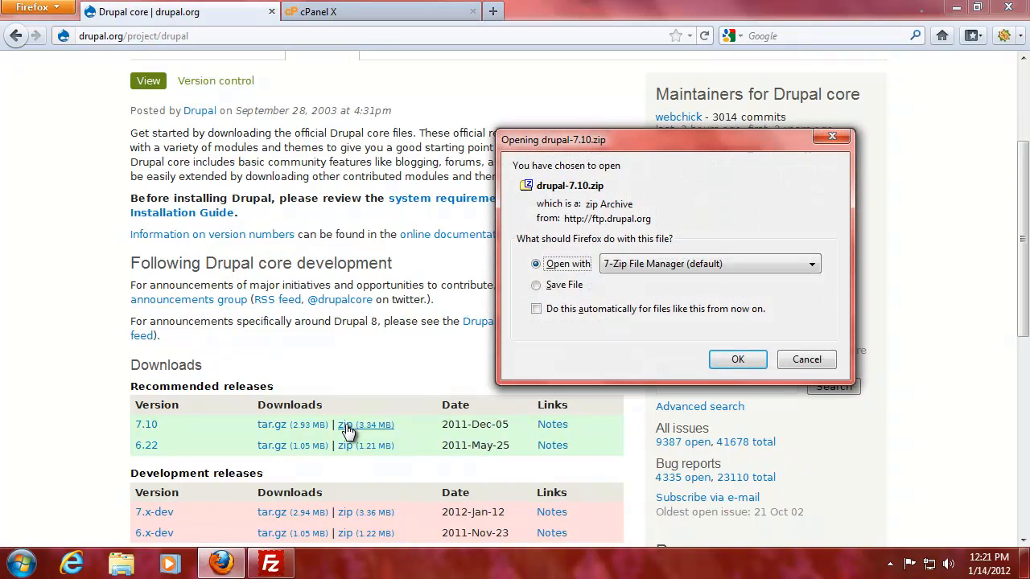
Save drupal-7.10.zip to disk and open its containing Downloads folder.
{"action": "left_click", "coordinate": [564, 287]}
{"action": "left_click", "coordinate": [739, 360]}
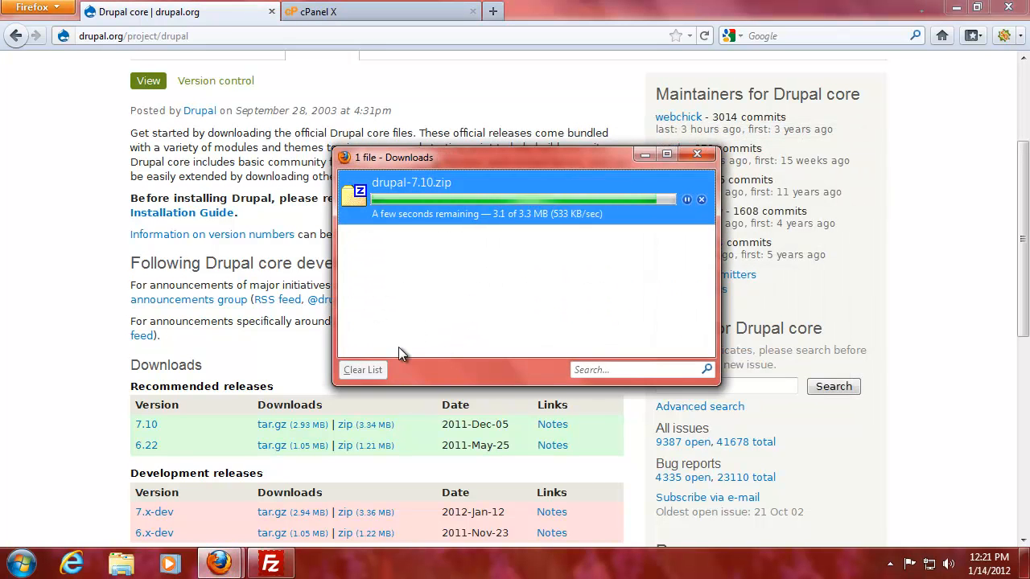
{"action": "right_click", "coordinate": [402, 214]}
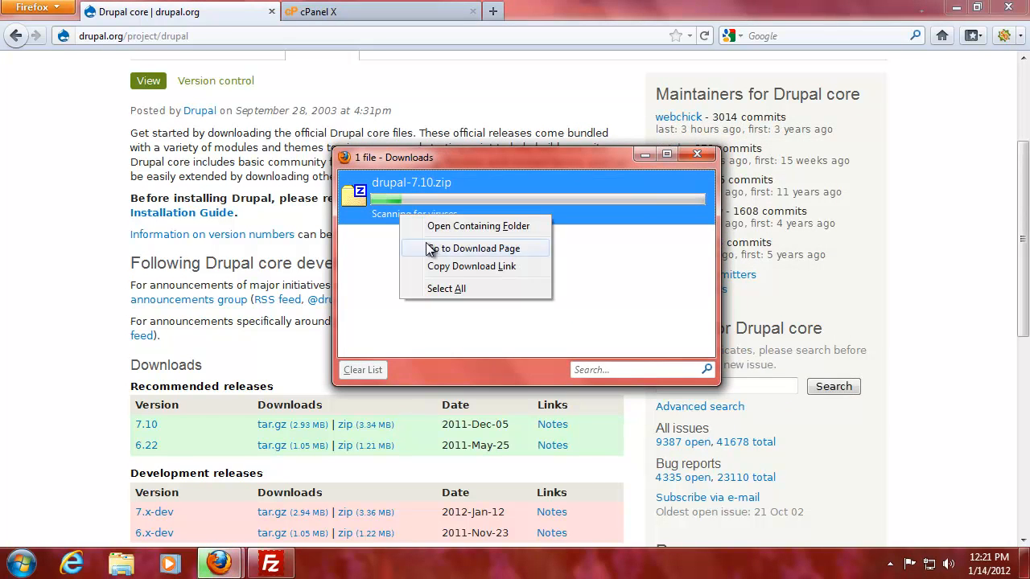
{"action": "left_click", "coordinate": [438, 225]}
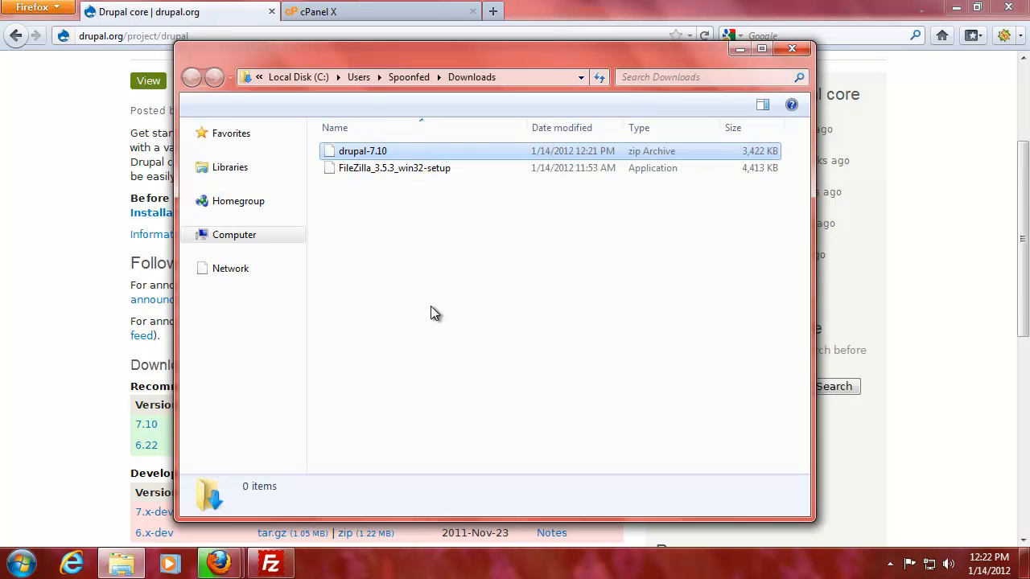
Delete the FileZilla_3.5.3_win32-setup installer from Downloads.
{"action": "double_click", "coordinate": [393, 171]}
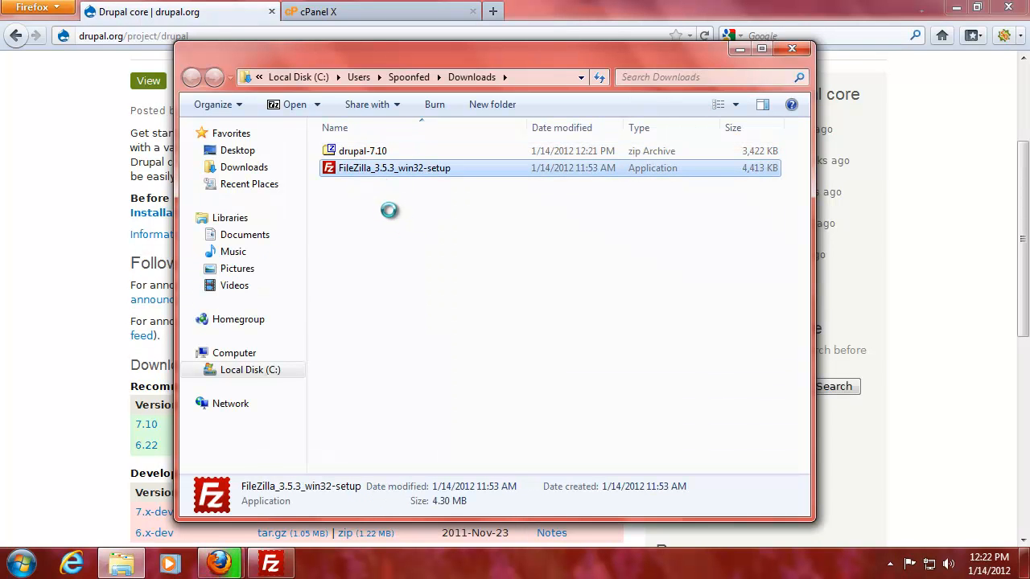
{"action": "right_click", "coordinate": [392, 171]}
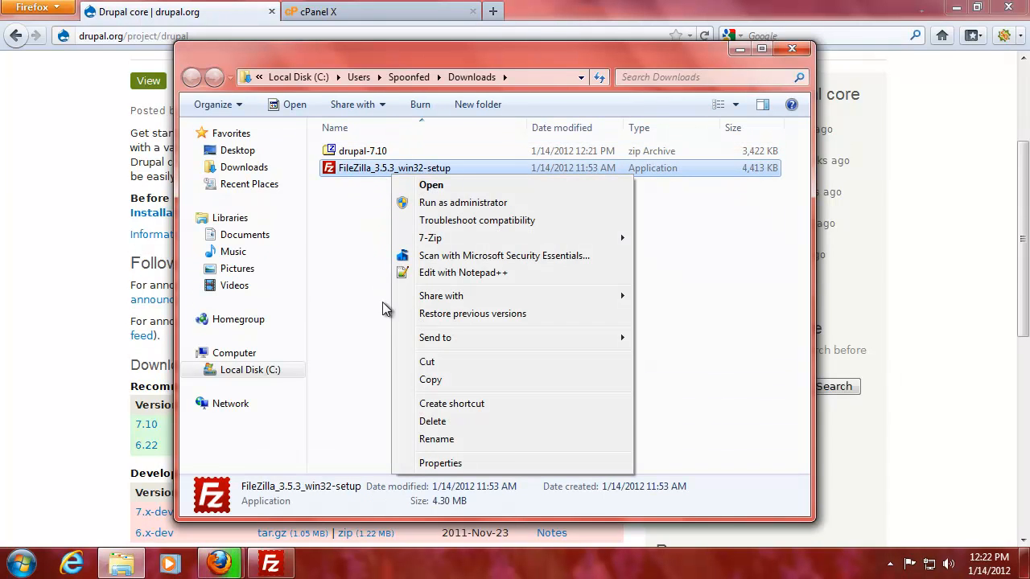
{"action": "left_click", "coordinate": [439, 421]}
{"action": "left_click", "coordinate": [583, 345]}
Close the 7-Zip window that popped up for drupal-7.10.zip.
{"action": "left_click", "coordinate": [361, 151]}
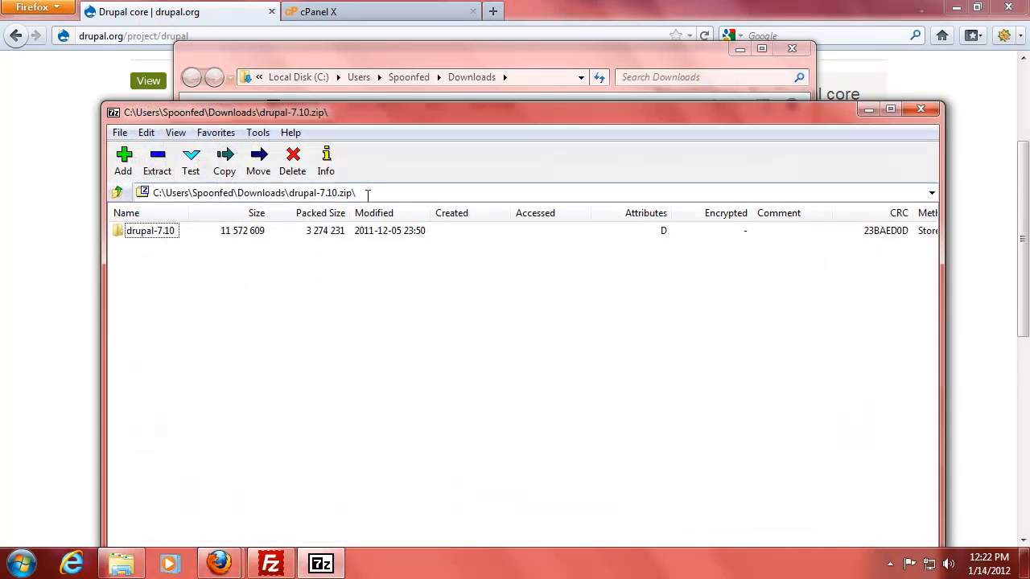
{"action": "left_click", "coordinate": [919, 110]}
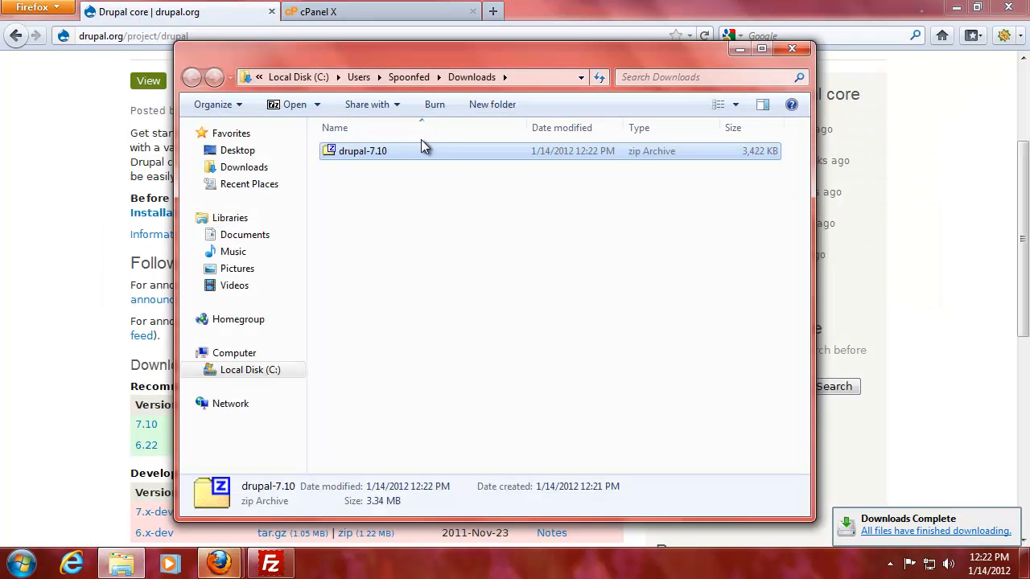
{"action": "right_click", "coordinate": [366, 153]}
{"action": "left_click", "coordinate": [322, 163]}
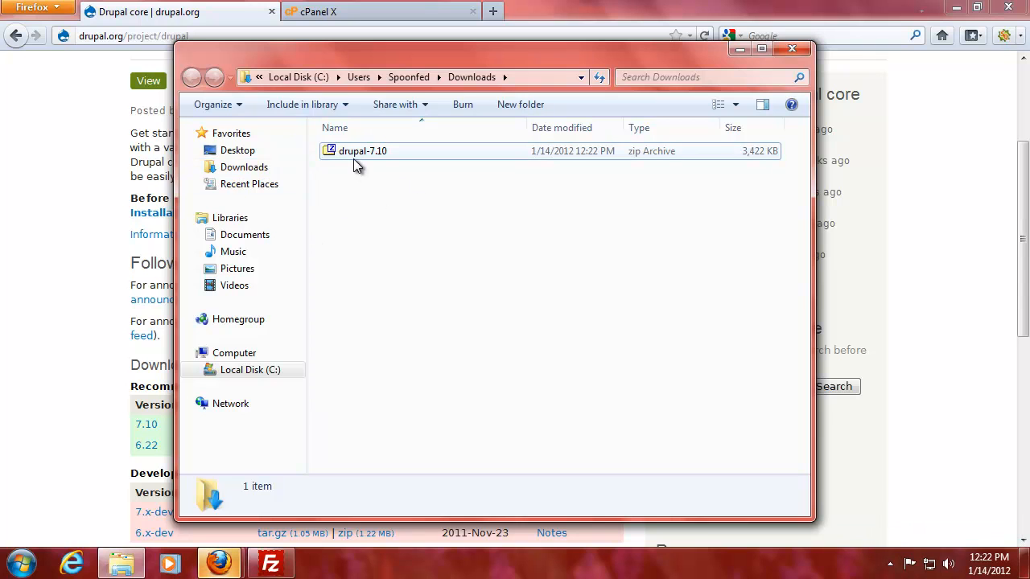
Extract drupal-7.10.zip here with 7-Zip, creating a drupal-7.10 folder in Downloads.
{"action": "right_click", "coordinate": [354, 160]}
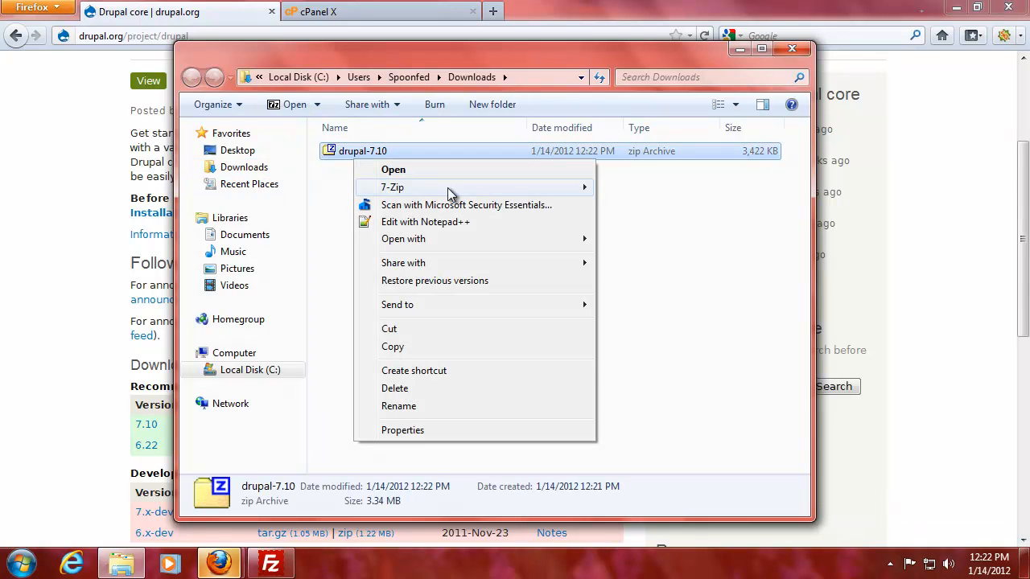
{"action": "mouse_move", "coordinate": [491, 194]}
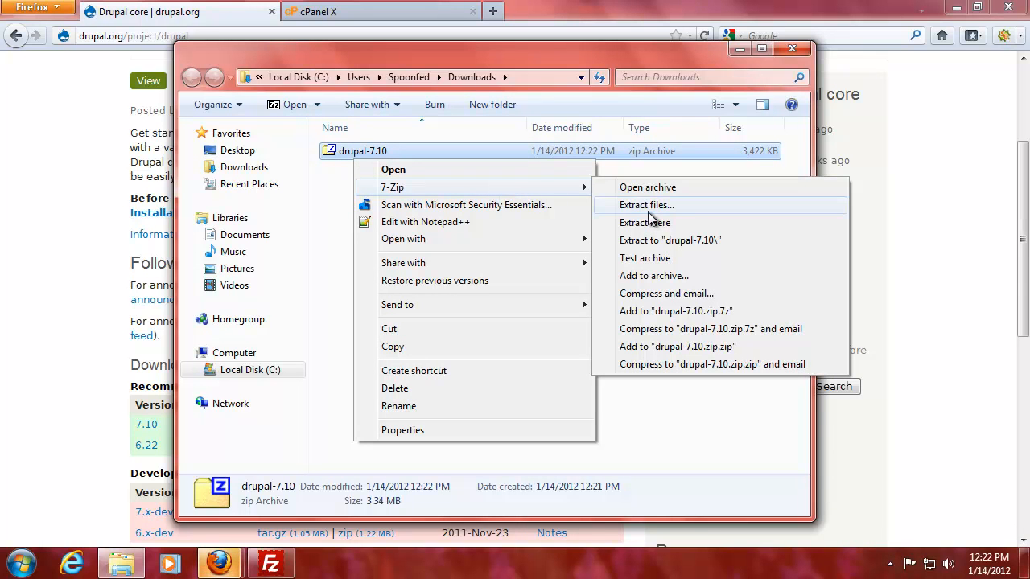
{"action": "left_click", "coordinate": [640, 225]}
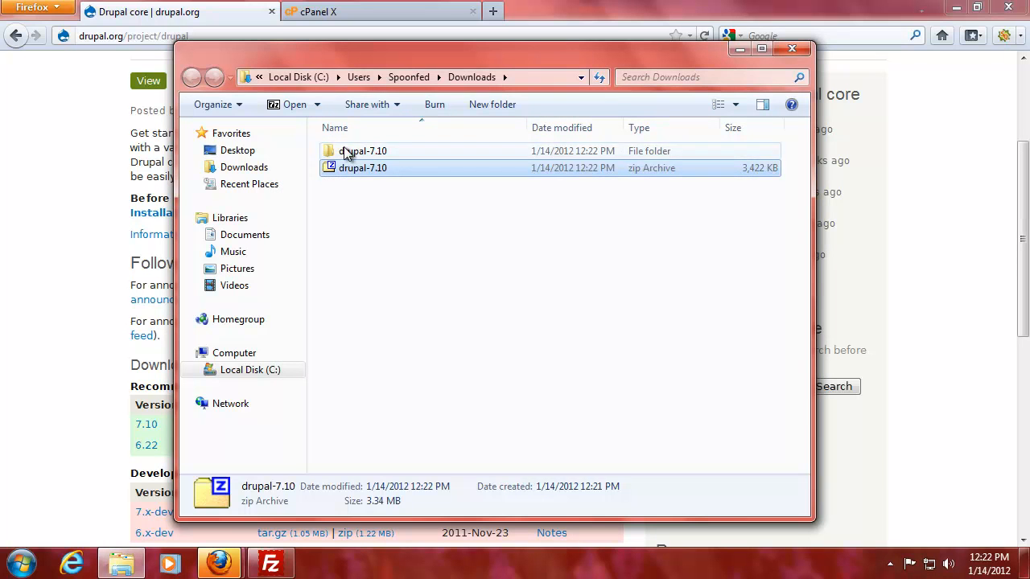
Browse the extracted drupal-7.10 folder's files, then return to Firefox.
{"action": "double_click", "coordinate": [345, 152]}
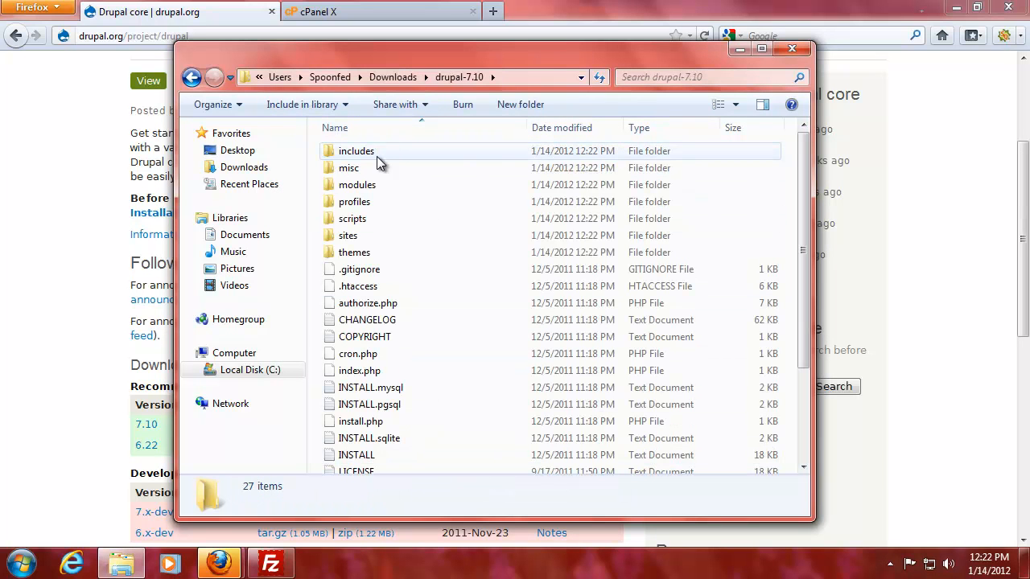
{"action": "left_click", "coordinate": [411, 370]}
{"action": "scroll", "coordinate": [412, 364], "scroll_direction": "down", "scroll_amount": 3}
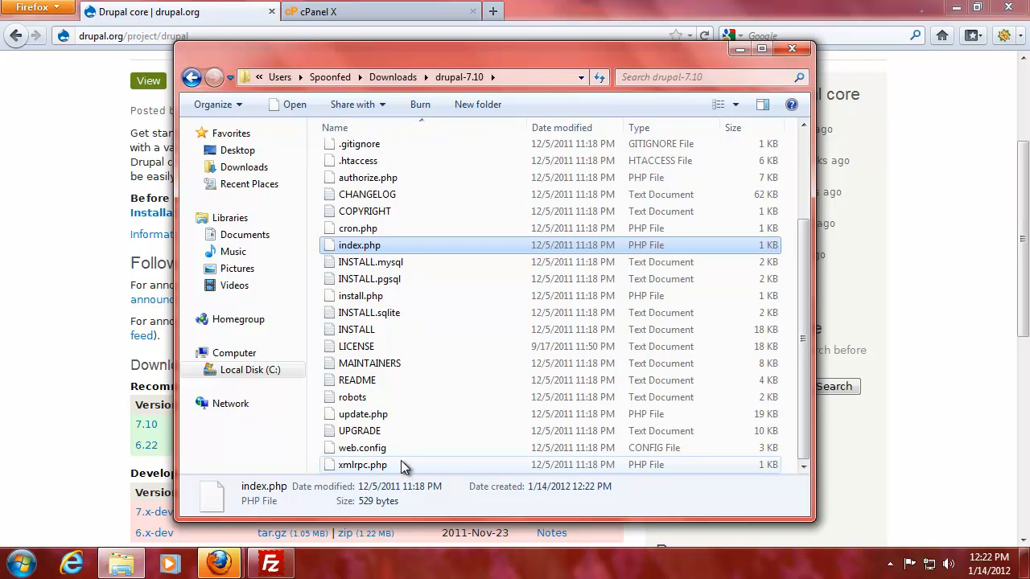
{"action": "scroll", "coordinate": [407, 273], "scroll_direction": "up", "scroll_amount": 3}
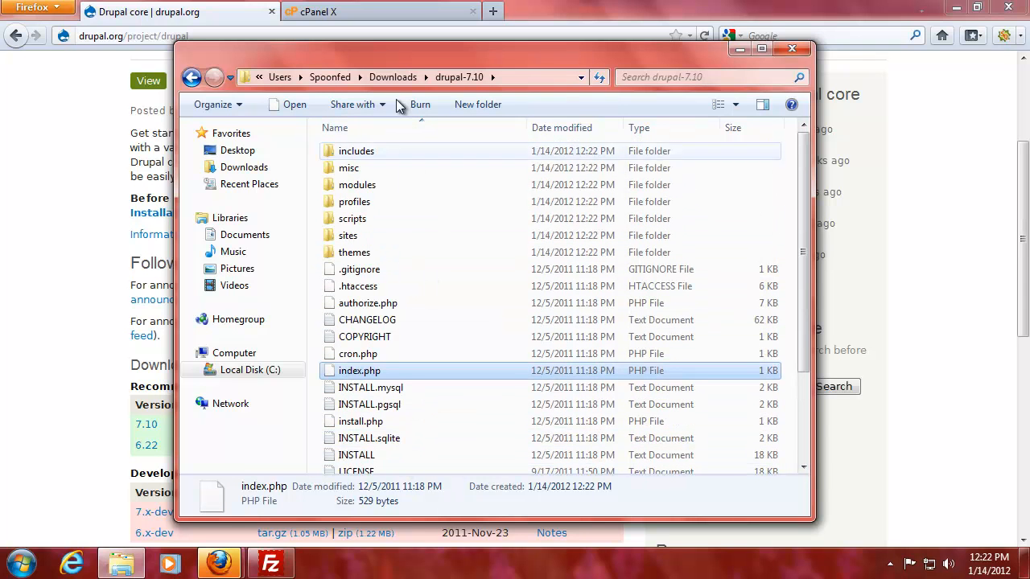
{"action": "left_click", "coordinate": [99, 313]}
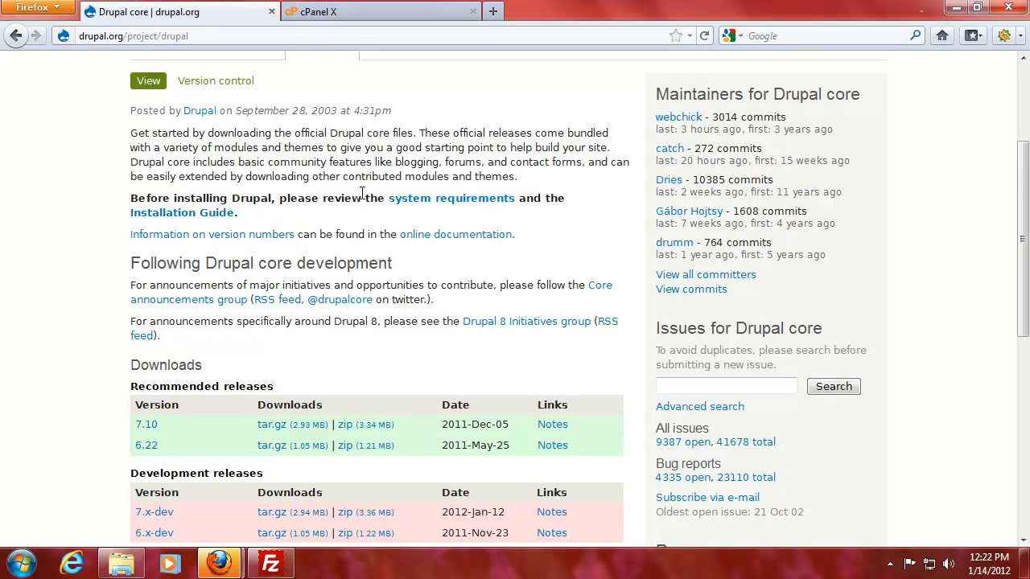
Minimise Firefox and Explorer, then expand C: > Users in FileZilla's local tree.
{"action": "left_click", "coordinate": [956, 7]}
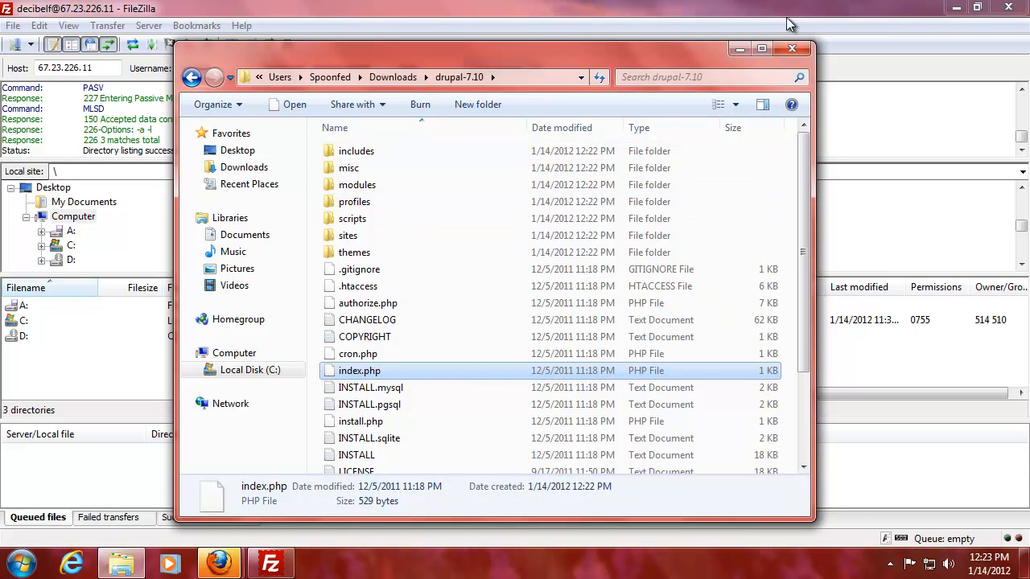
{"action": "left_click", "coordinate": [740, 48]}
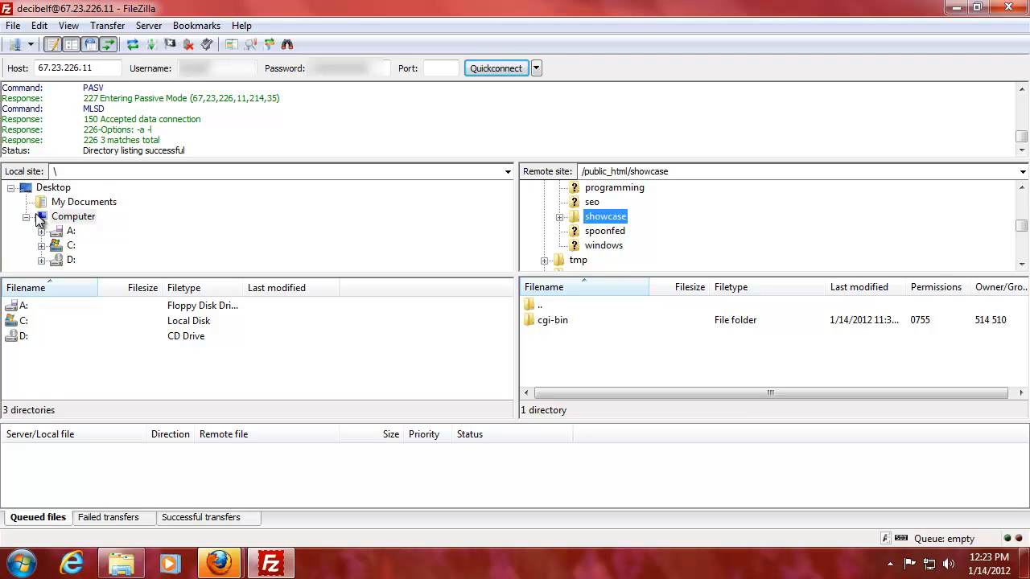
{"action": "left_click", "coordinate": [42, 246]}
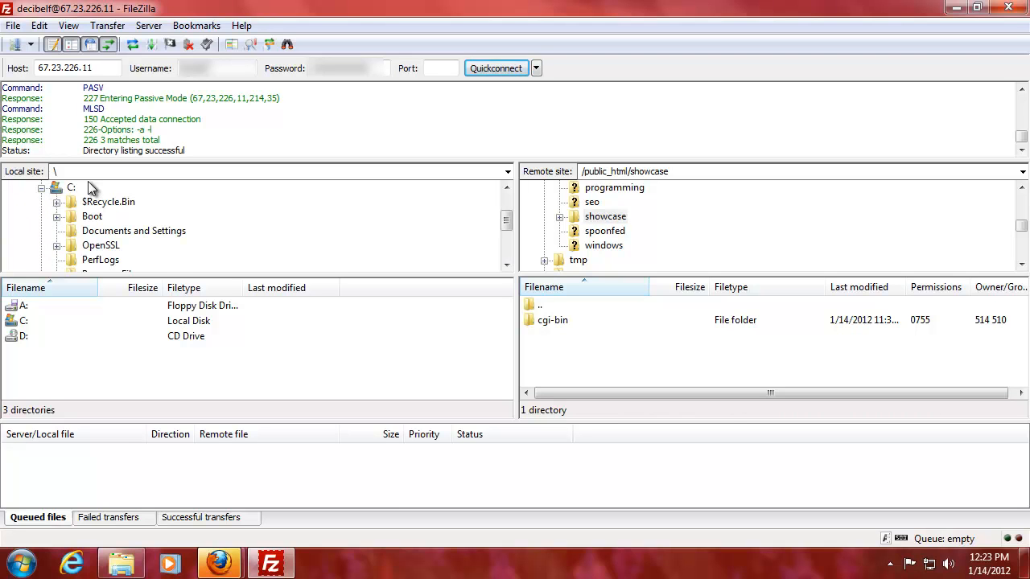
{"action": "scroll", "coordinate": [103, 249], "scroll_direction": "down", "scroll_amount": 1}
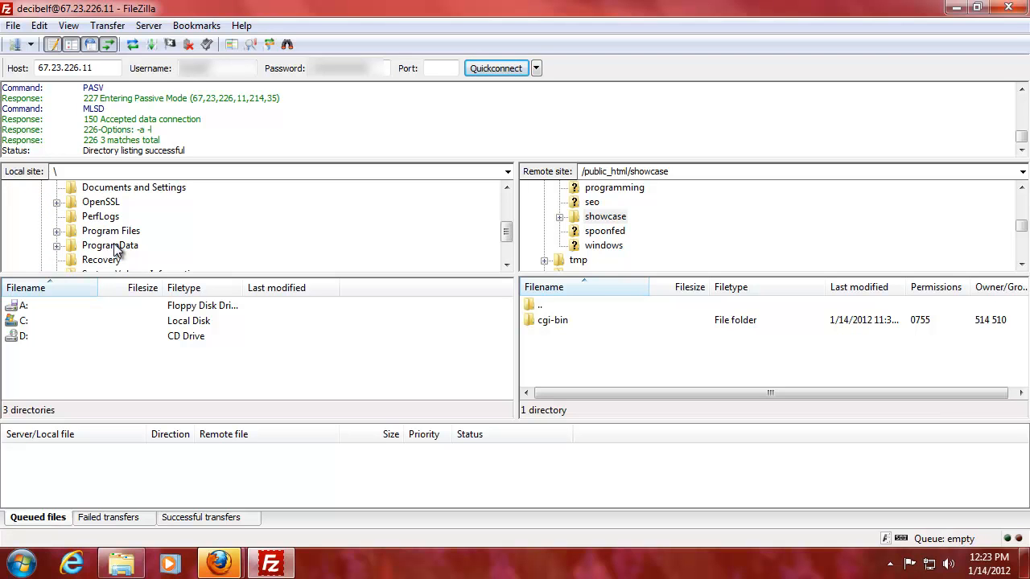
{"action": "scroll", "coordinate": [101, 249], "scroll_direction": "down", "scroll_amount": 1}
{"action": "left_click", "coordinate": [93, 245]}
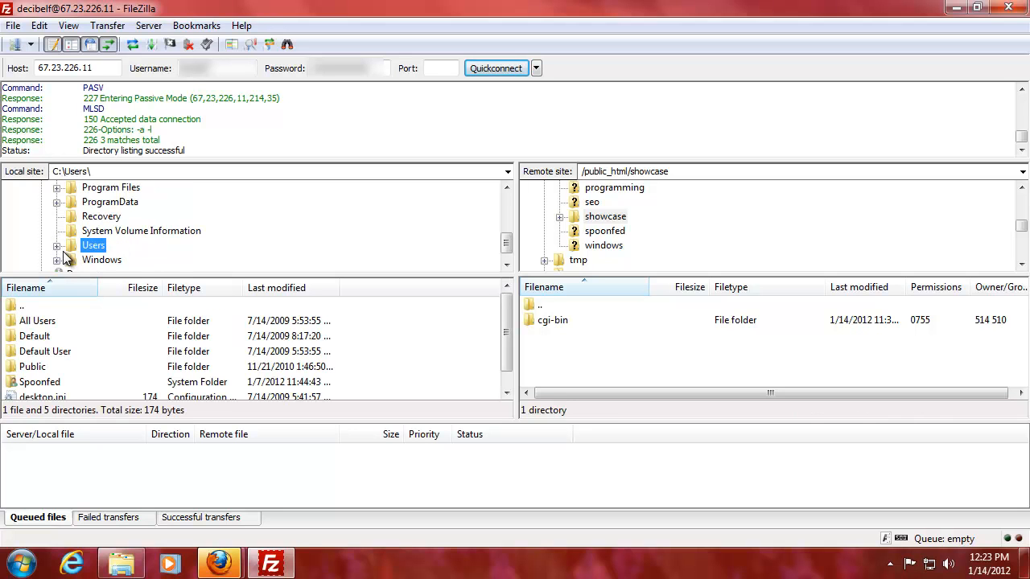
{"action": "left_click", "coordinate": [56, 246]}
Expand Spoonfed > Downloads and show the drupal-7.10 folder's contents locally.
{"action": "left_click", "coordinate": [102, 260]}
{"action": "double_click", "coordinate": [118, 261]}
{"action": "scroll", "coordinate": [117, 251], "scroll_direction": "down", "scroll_amount": 1}
{"action": "left_click", "coordinate": [118, 247]}
{"action": "left_click", "coordinate": [88, 246]}
{"action": "left_click", "coordinate": [141, 260]}
{"action": "left_click", "coordinate": [56, 322]}
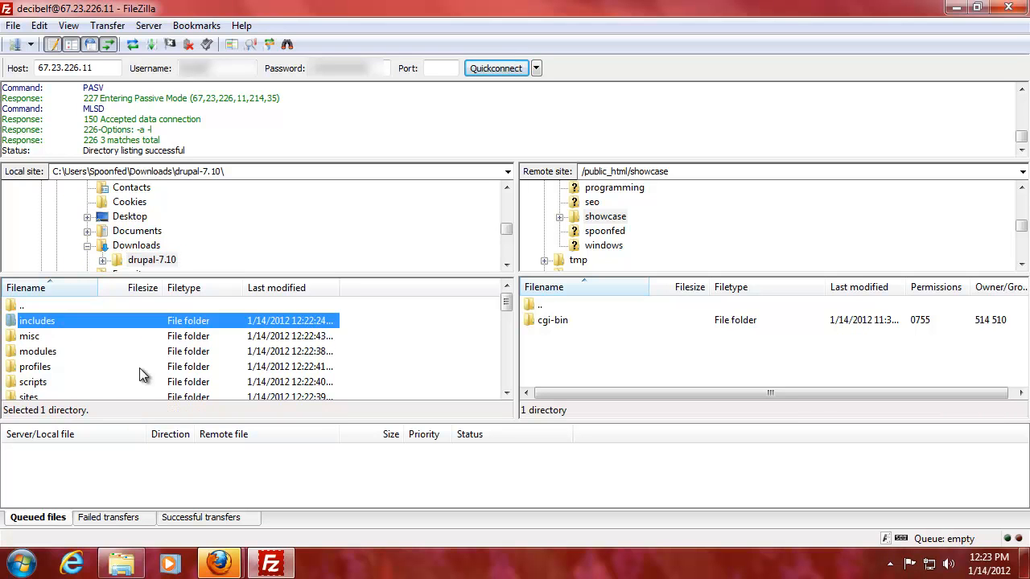
Select all 20 files and 7 folders of the local drupal-7.10 list with Ctrl+A.
{"action": "scroll", "coordinate": [125, 345], "scroll_direction": "down", "scroll_amount": 7}
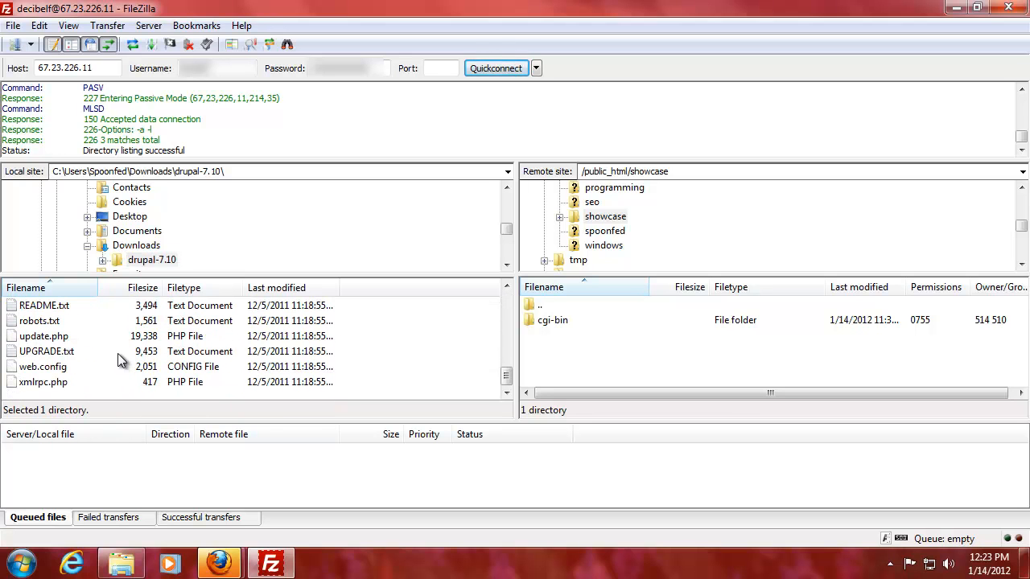
{"action": "left_click", "coordinate": [46, 383], "text": "shift"}
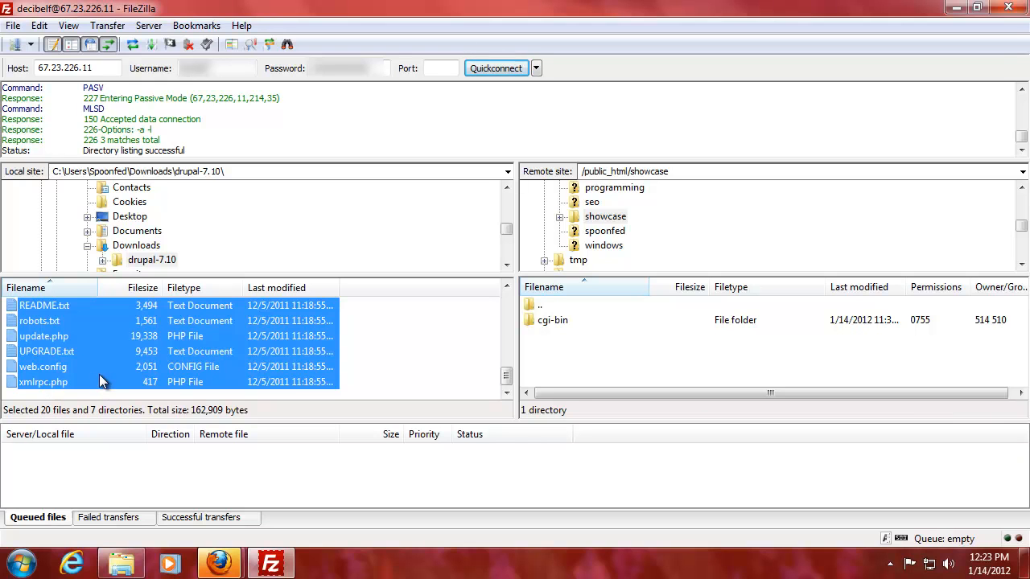
{"action": "scroll", "coordinate": [97, 375], "scroll_direction": "up", "scroll_amount": 7}
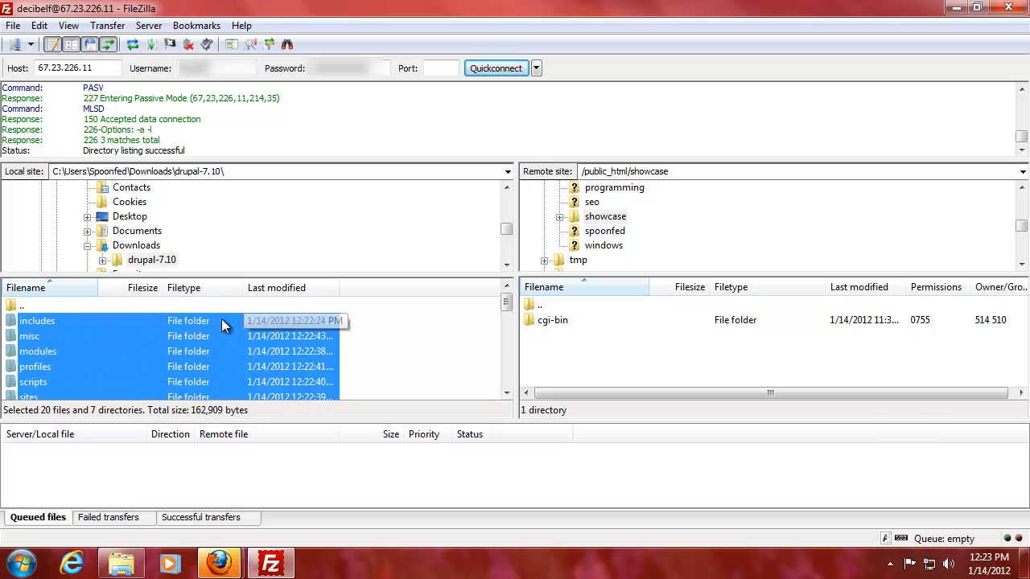
{"action": "left_click", "coordinate": [152, 303]}
{"action": "left_click", "coordinate": [127, 326]}
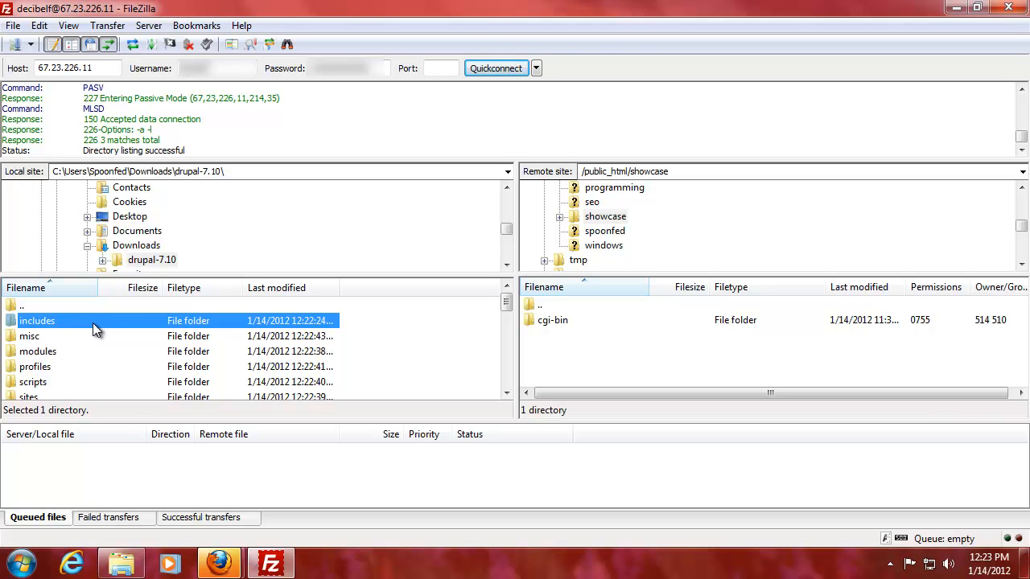
{"action": "key", "text": "ctrl+a"}
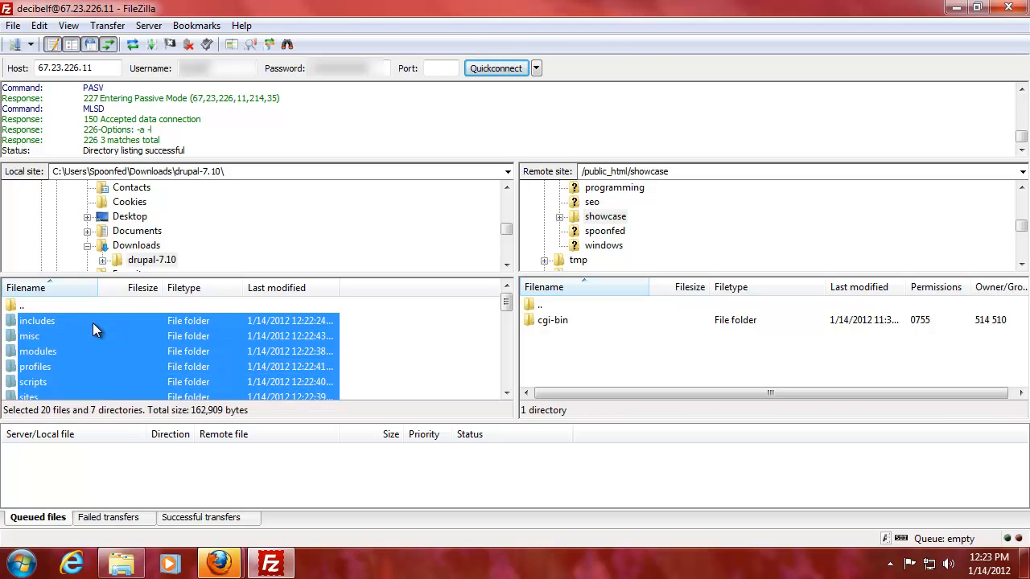
{"action": "scroll", "coordinate": [92, 323], "scroll_direction": "down", "scroll_amount": 7}
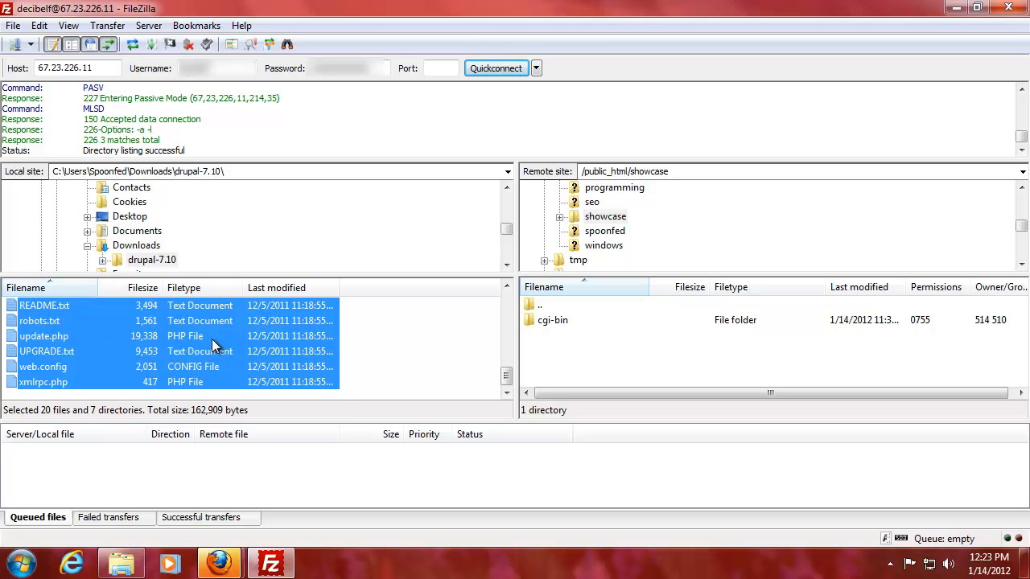
Upload the selected Drupal files to /public_html/showcase and wait for 1,034 transfers to finish.
{"action": "right_click", "coordinate": [213, 345]}
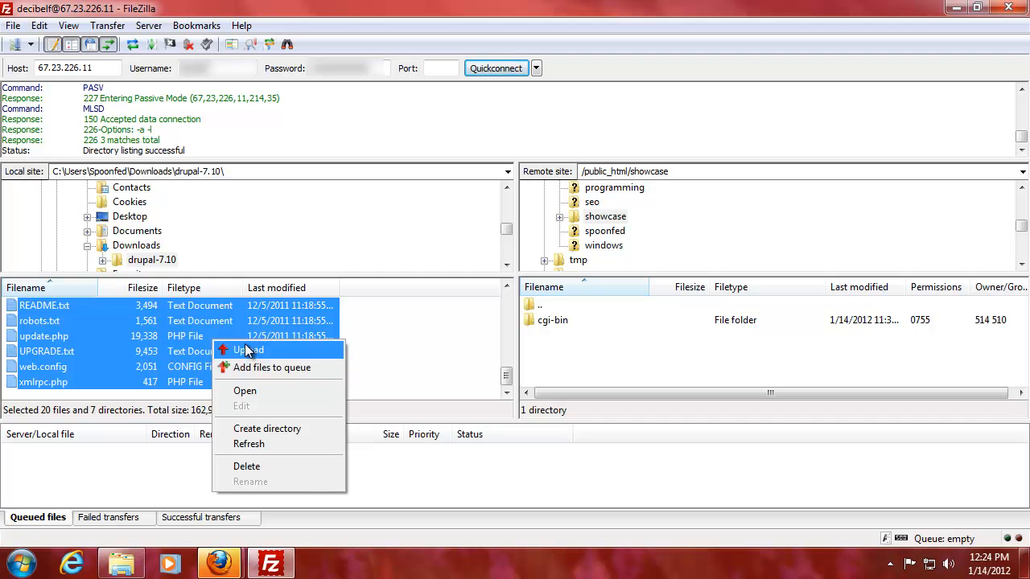
{"action": "left_click", "coordinate": [246, 352]}
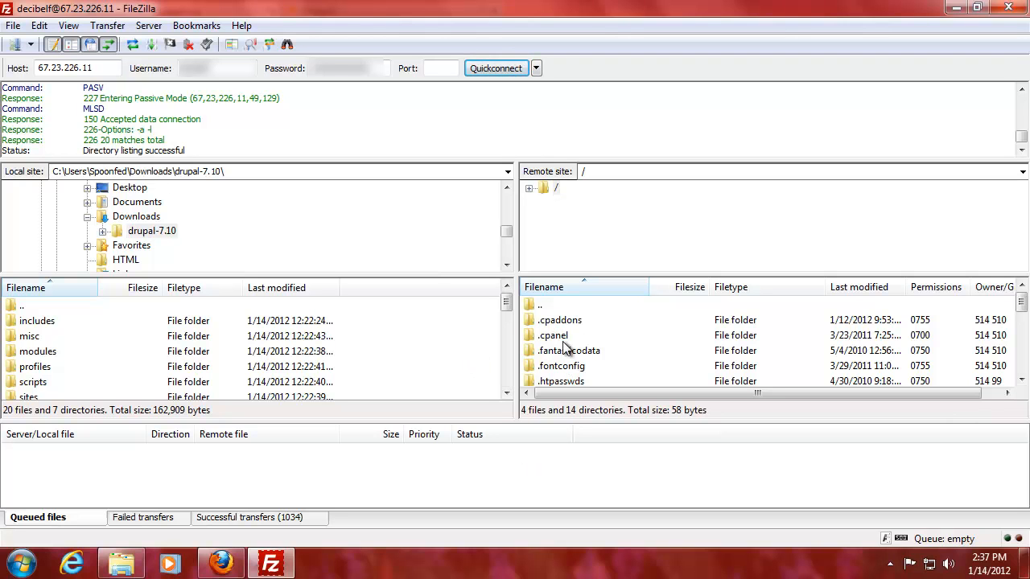
{"action": "left_click", "coordinate": [590, 333]}
{"action": "scroll", "coordinate": [592, 338], "scroll_direction": "down", "scroll_amount": 1}
{"action": "scroll", "coordinate": [590, 338], "scroll_direction": "down", "scroll_amount": 3}
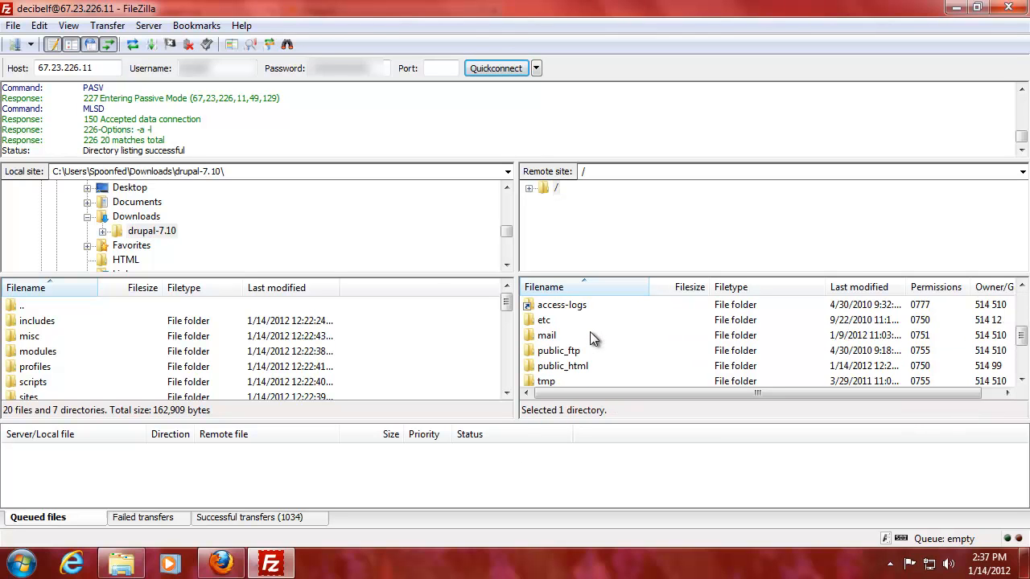
On the server, go to public_html > showcase > sites and select the default folder.
{"action": "double_click", "coordinate": [582, 322]}
{"action": "scroll", "coordinate": [583, 334], "scroll_direction": "down", "scroll_amount": 4}
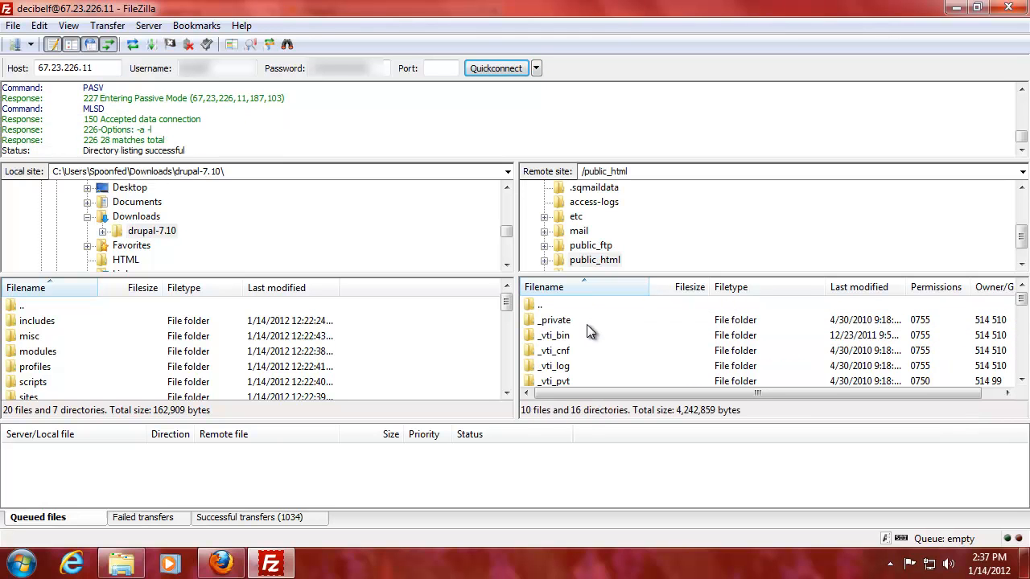
{"action": "double_click", "coordinate": [581, 335]}
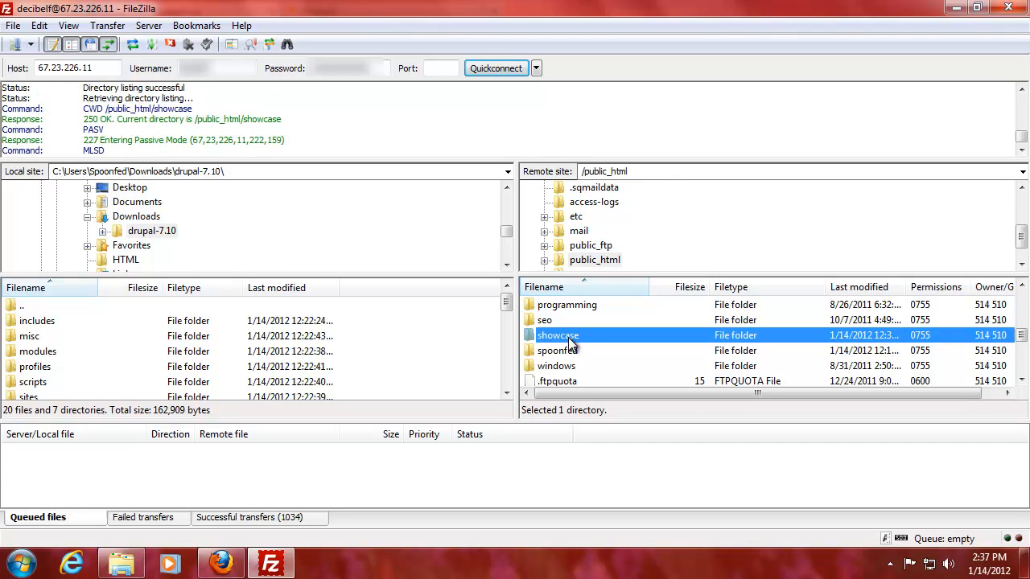
{"action": "left_click", "coordinate": [568, 334]}
{"action": "scroll", "coordinate": [573, 334], "scroll_direction": "down", "scroll_amount": 6}
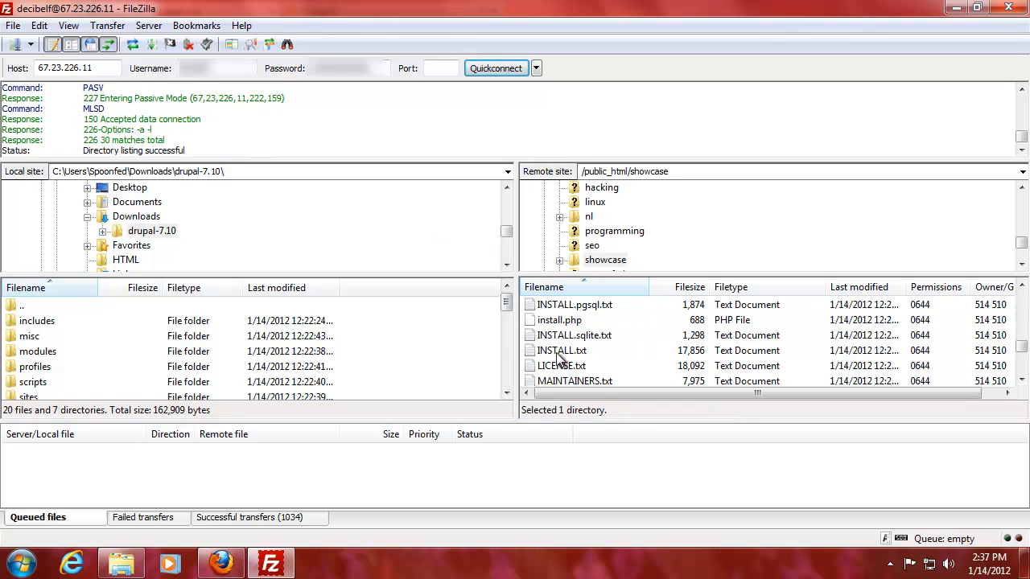
{"action": "scroll", "coordinate": [583, 355], "scroll_direction": "up", "scroll_amount": 5}
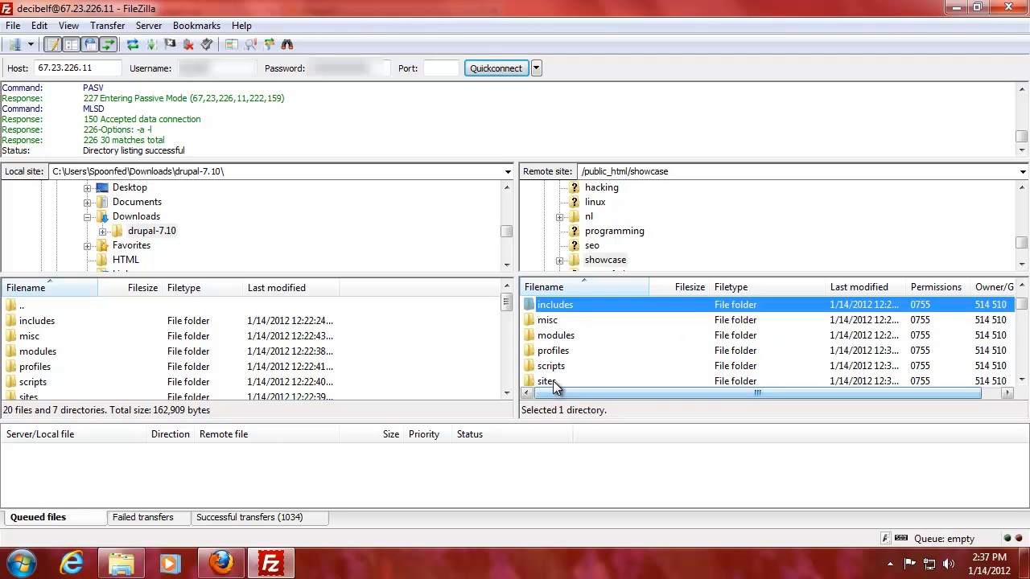
{"action": "double_click", "coordinate": [552, 381]}
{"action": "left_click", "coordinate": [559, 336]}
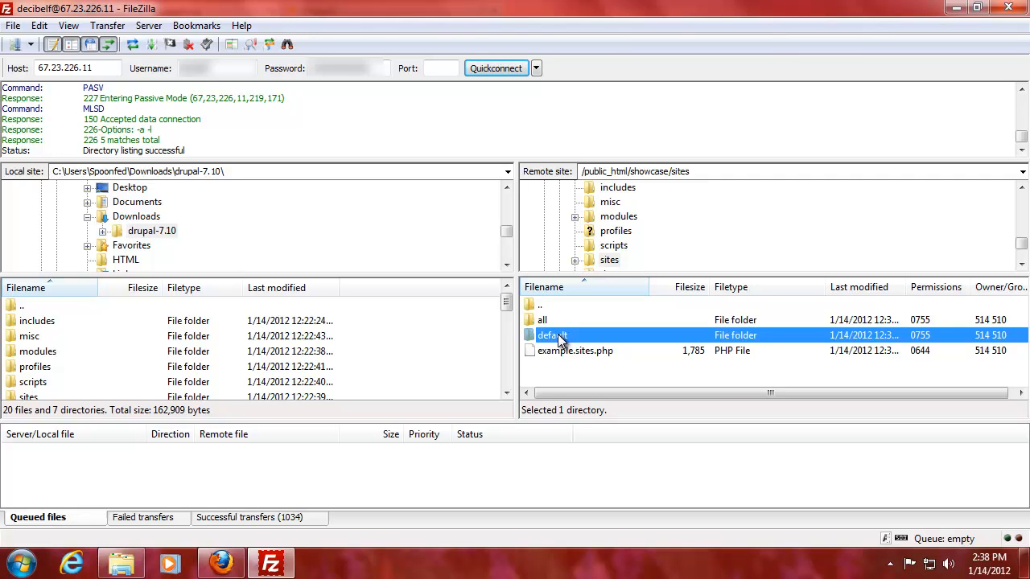
Set sites/default to 777 recursively, adding group and public write permissions.
{"action": "right_click", "coordinate": [560, 340]}
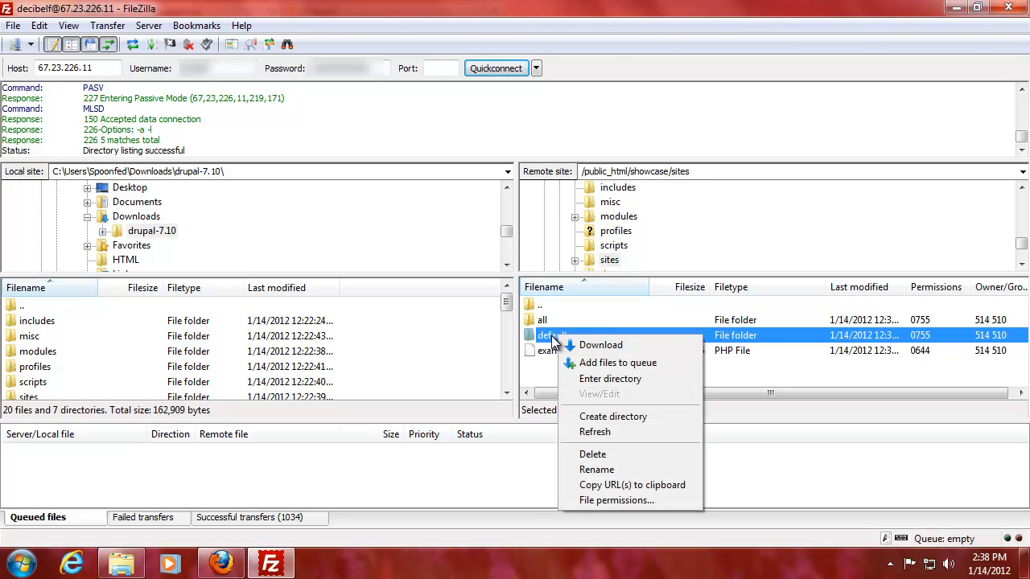
{"action": "left_click", "coordinate": [591, 498]}
{"action": "left_click", "coordinate": [674, 408]}
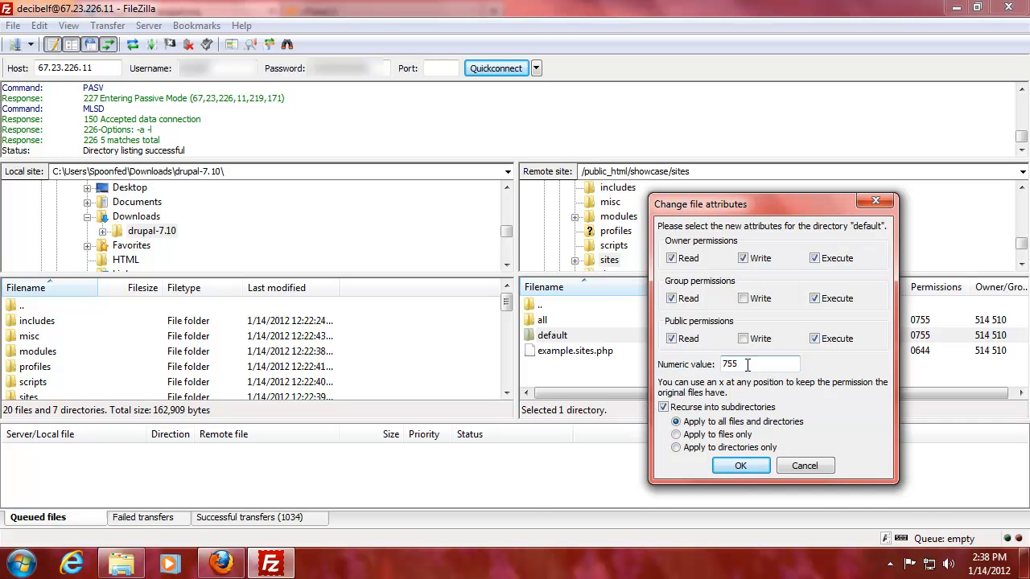
{"action": "left_click", "coordinate": [743, 339]}
{"action": "left_click", "coordinate": [743, 300]}
{"action": "left_click", "coordinate": [761, 468]}
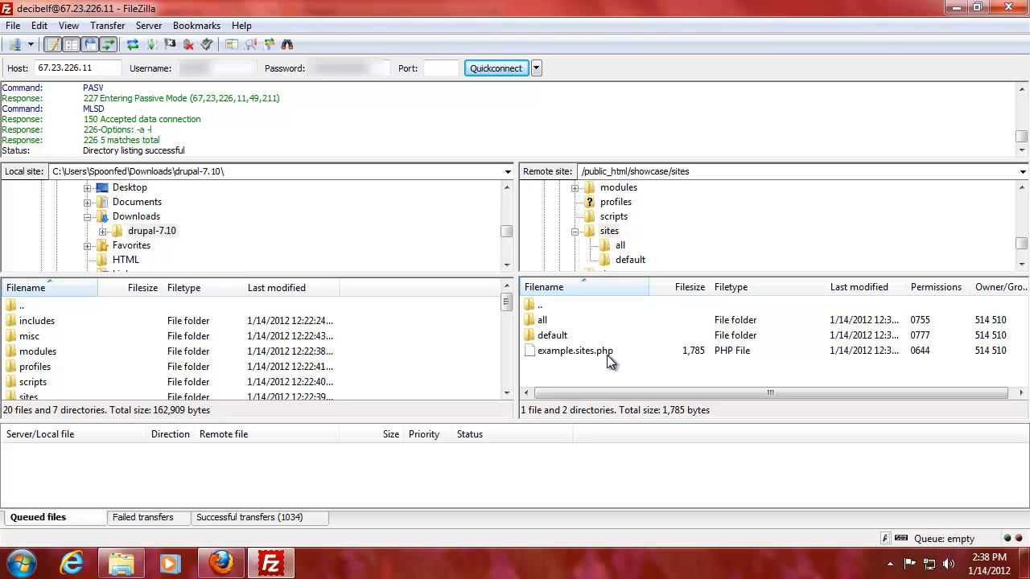
Minimize FileZilla and load showcase.spoonfed.org in a new Firefox tab to reach the Drupal installer.
{"action": "left_click", "coordinate": [956, 8]}
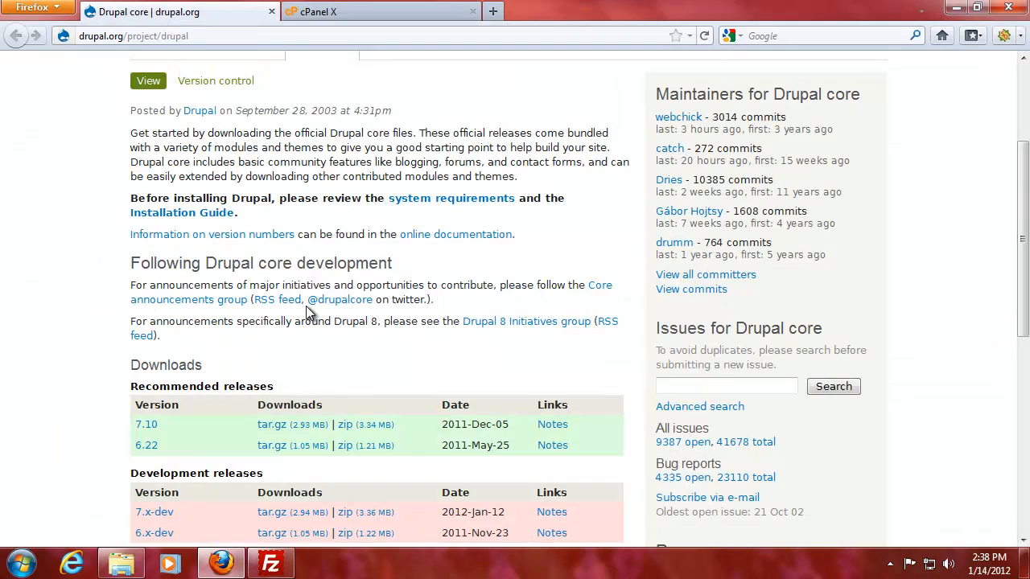
{"action": "left_click", "coordinate": [492, 11]}
{"action": "type", "text": "showcase.s"}
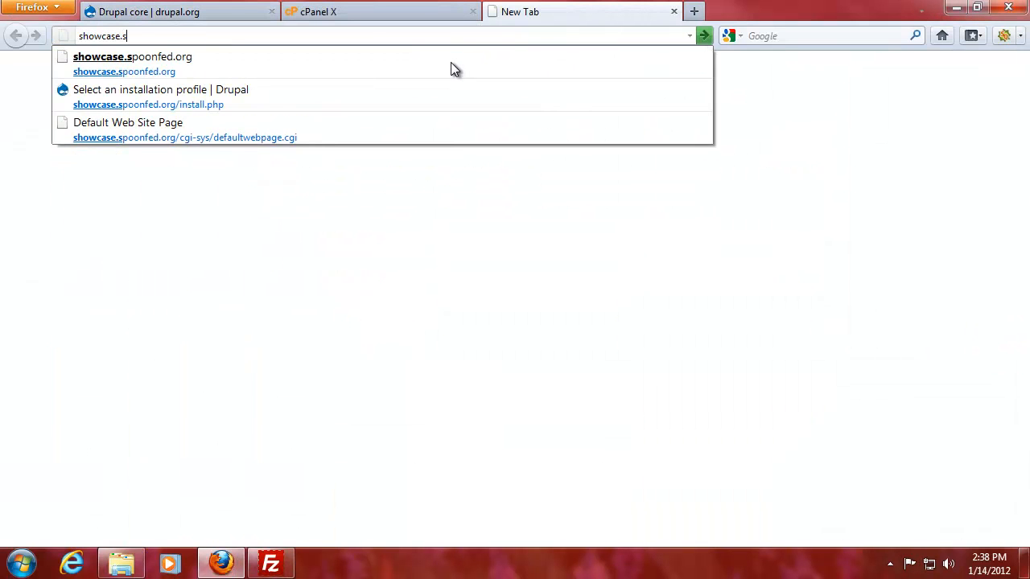
{"action": "key", "text": "Down"}
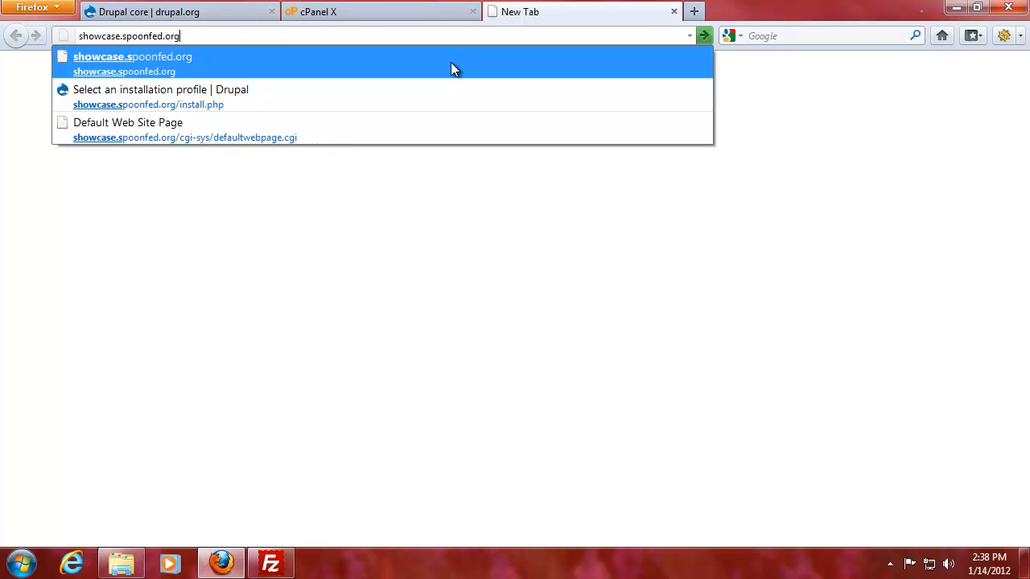
{"action": "key", "text": "Down"}
{"action": "key", "text": "Down"}
{"action": "key", "text": "Up"}
{"action": "key", "text": "Up"}
{"action": "key", "text": "Return"}
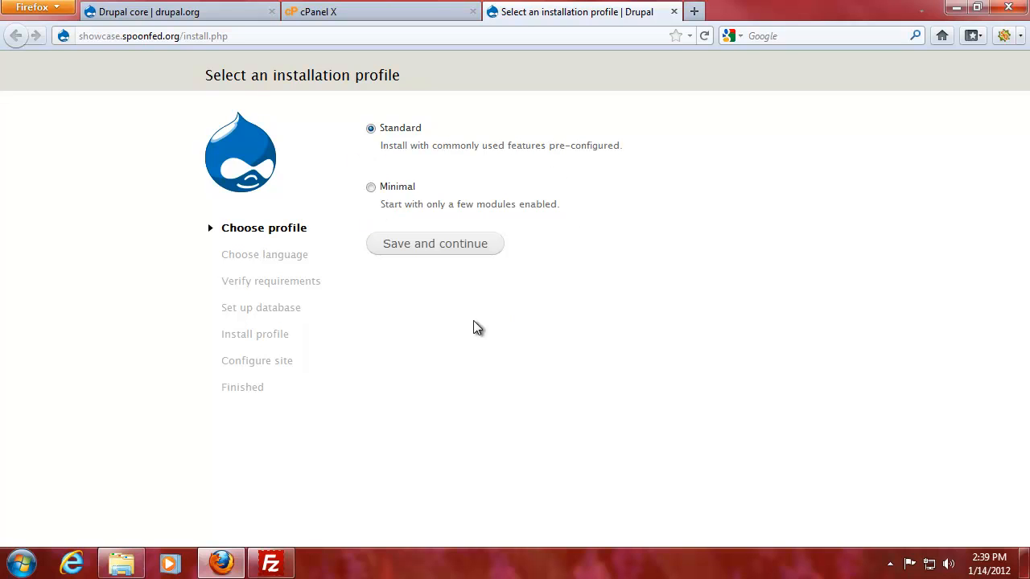
Continue the installer with the Standard profile and English (built-in) as the language.
{"action": "left_click", "coordinate": [440, 248]}
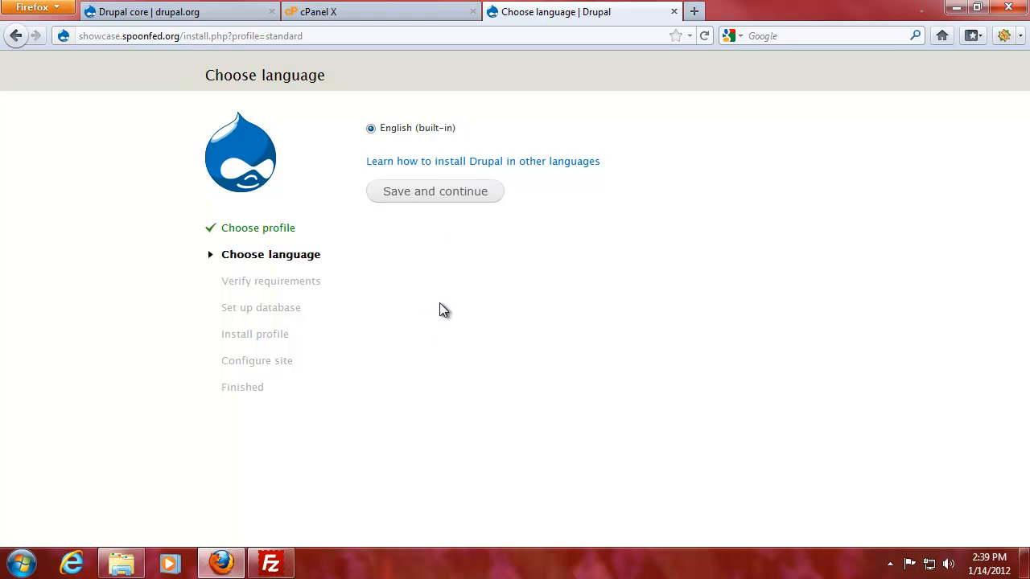
{"action": "left_click", "coordinate": [433, 197]}
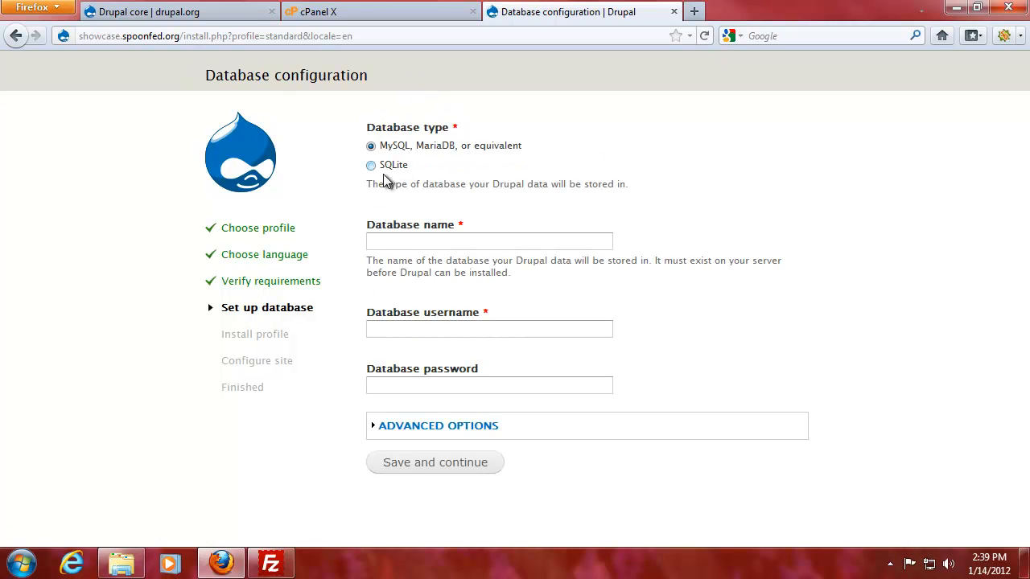
Enter decibelf_showcase as database name plus the database username and password, then switch to cPanel.
{"action": "left_click", "coordinate": [410, 241]}
{"action": "type", "text": "decibelf"}
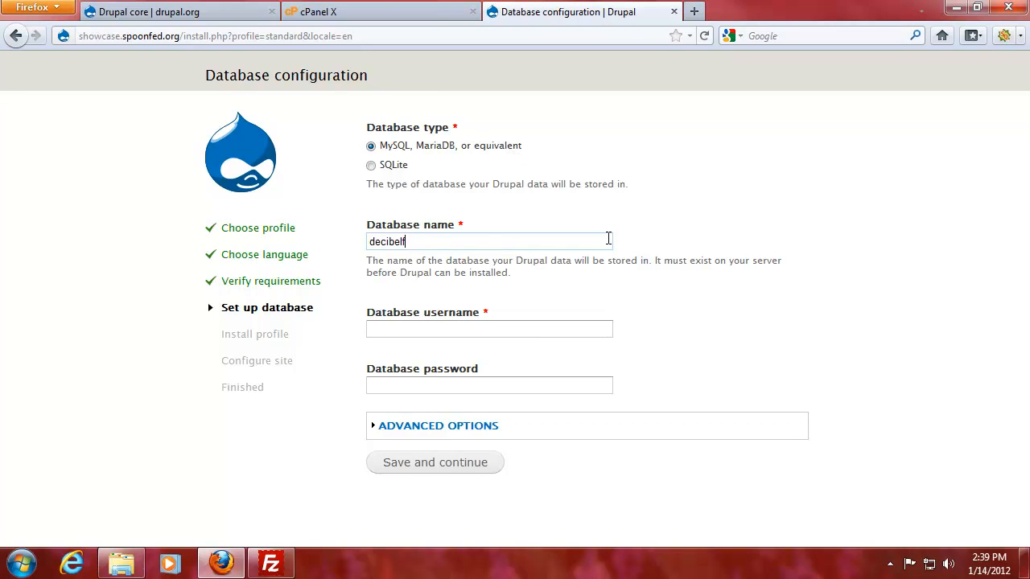
{"action": "type", "text": "_showcase"}
{"action": "left_click", "coordinate": [459, 328]}
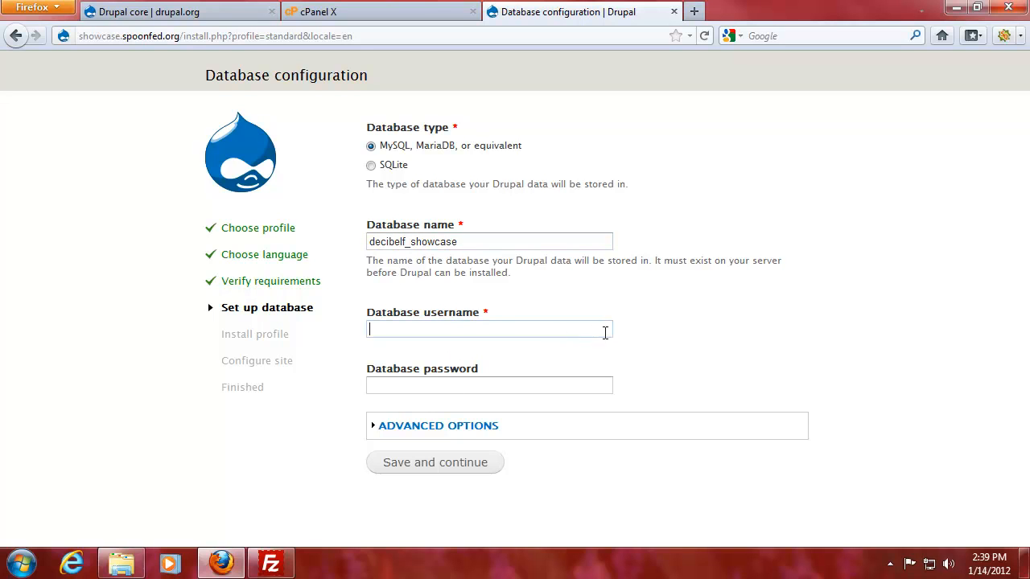
{"action": "type", "text": "decibelf_shwcs"}
{"action": "left_click", "coordinate": [416, 383]}
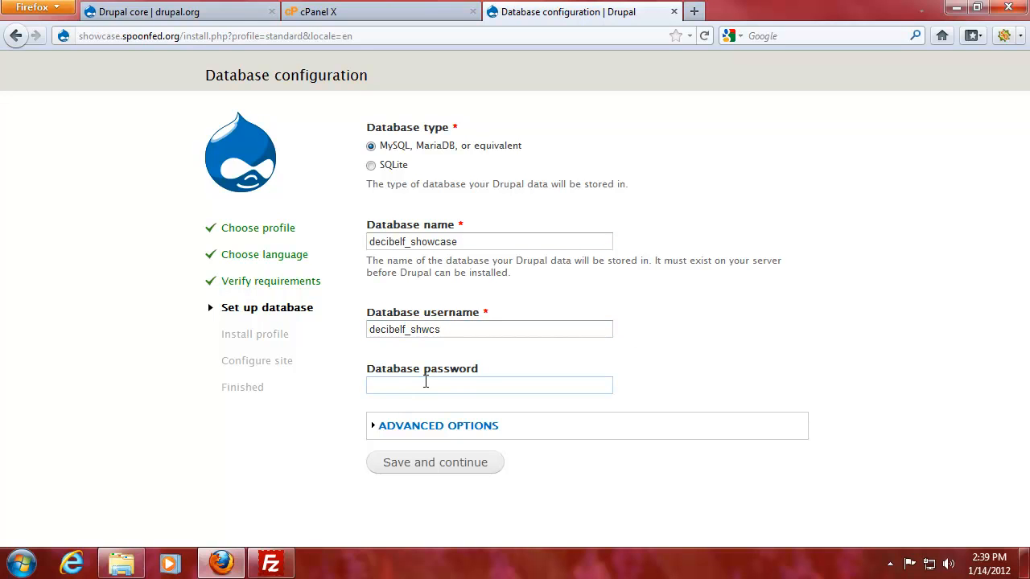
{"action": "type", "text": "•••••••••"}
{"action": "left_click", "coordinate": [400, 14]}
Confirm in cPanel's MySQL Databases list that decibelf_showcase has a user, then return to the installer.
{"action": "left_click", "coordinate": [537, 393]}
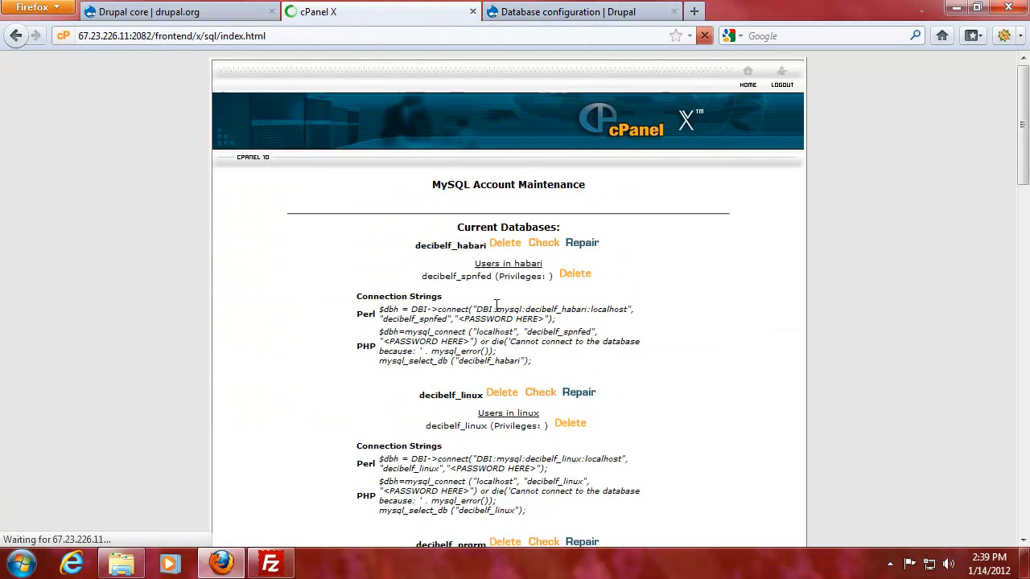
{"action": "scroll", "coordinate": [383, 338], "scroll_direction": "down", "scroll_amount": 5}
{"action": "scroll", "coordinate": [383, 338], "scroll_direction": "down", "scroll_amount": 6}
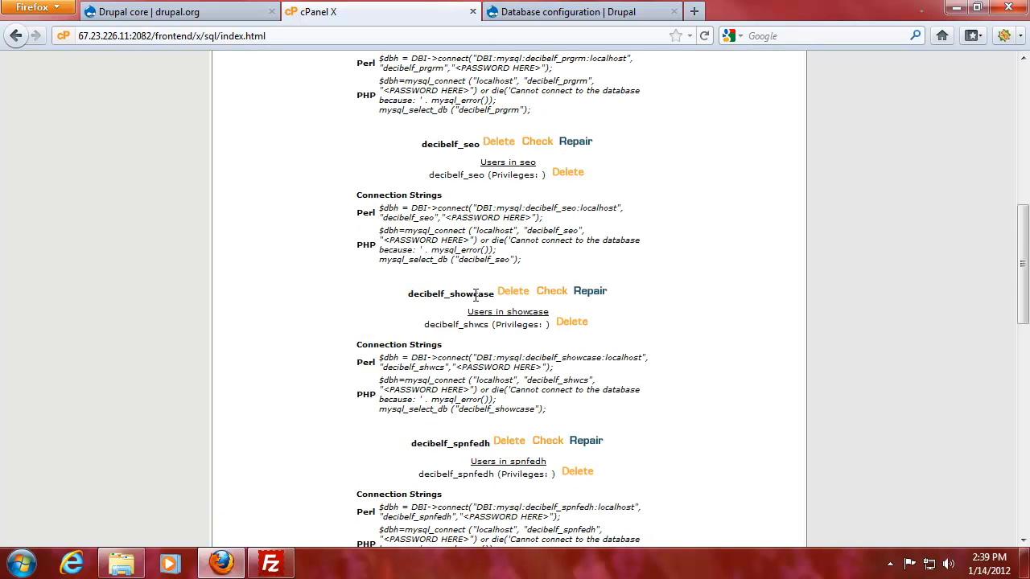
{"action": "left_click", "coordinate": [563, 15]}
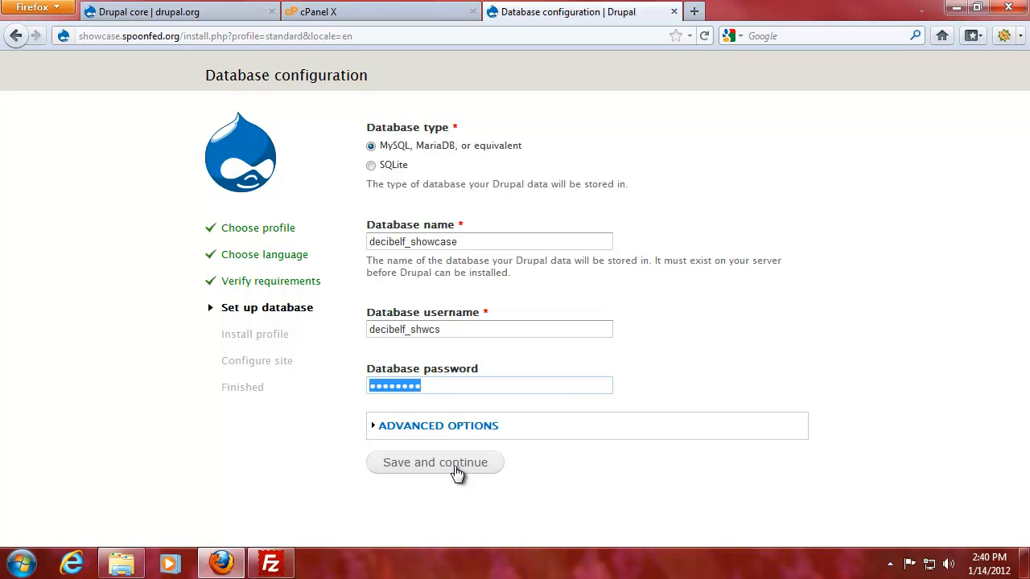
Review Advanced Options, keeping host localhost and a blank table prefix, then submit the database settings.
{"action": "left_click", "coordinate": [372, 432]}
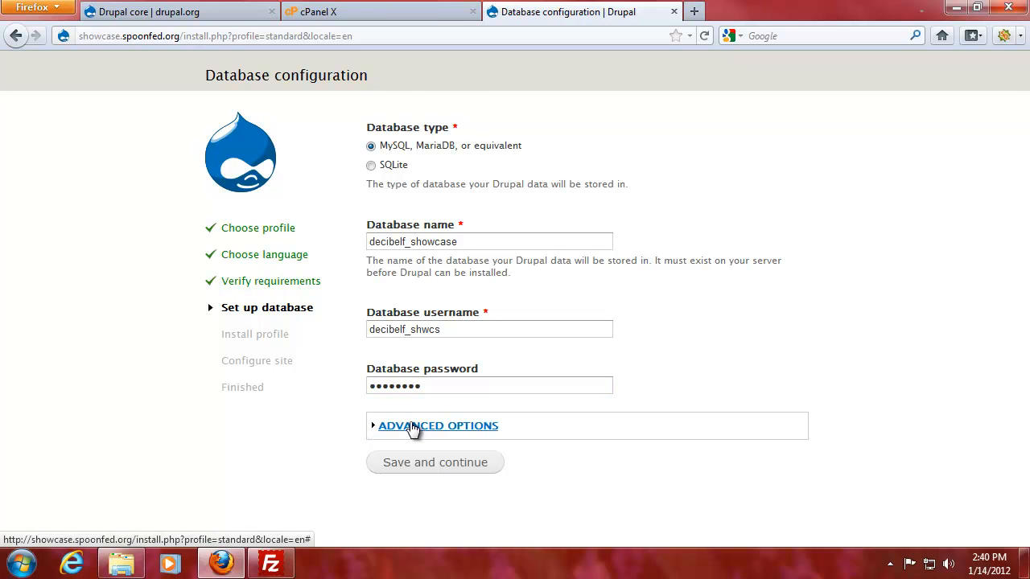
{"action": "left_click", "coordinate": [410, 426]}
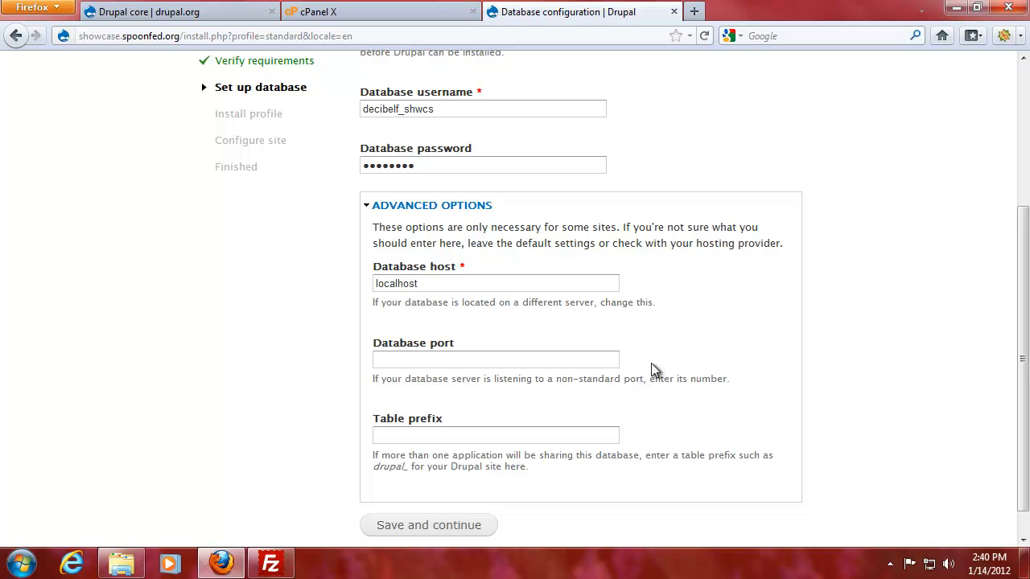
{"action": "left_click_drag", "start_coordinate": [374, 464], "coordinate": [525, 467]}
{"action": "left_click", "coordinate": [536, 467]}
{"action": "left_click", "coordinate": [420, 438]}
{"action": "left_click", "coordinate": [516, 461]}
{"action": "left_click", "coordinate": [364, 210]}
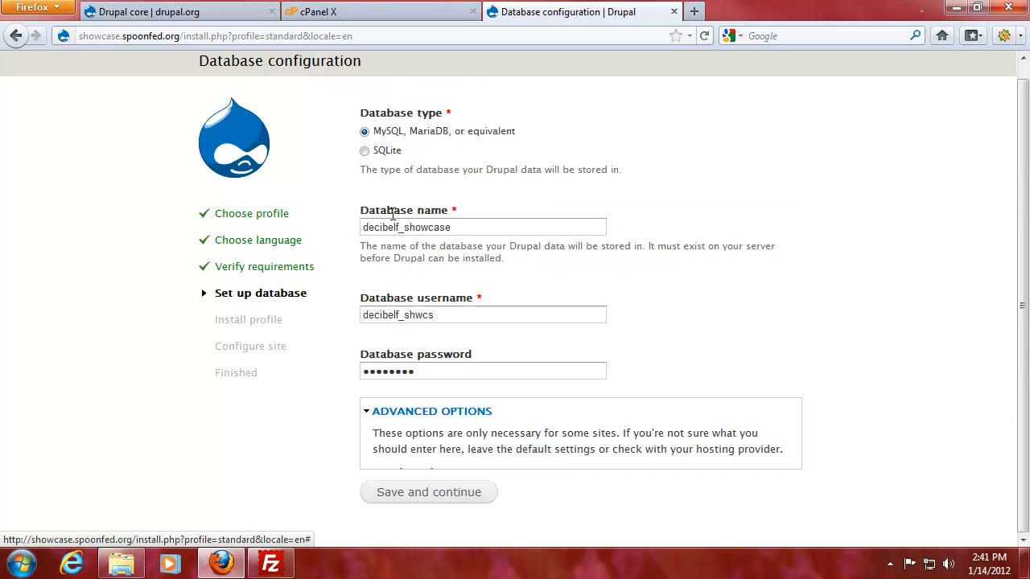
{"action": "left_click", "coordinate": [468, 471]}
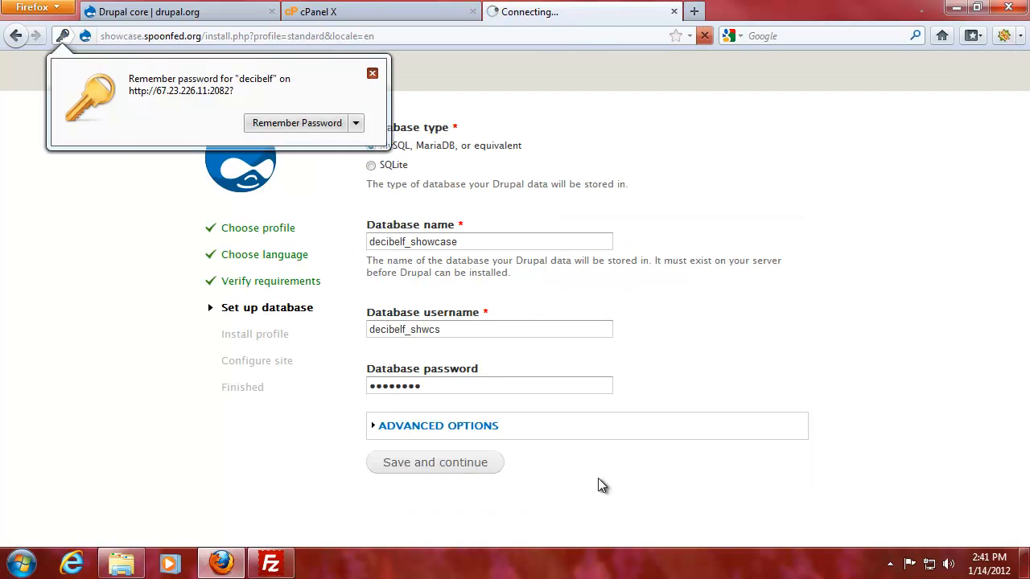
Dismiss Firefox's Remember Password prompt while the database setup runs.
{"action": "left_click", "coordinate": [372, 73]}
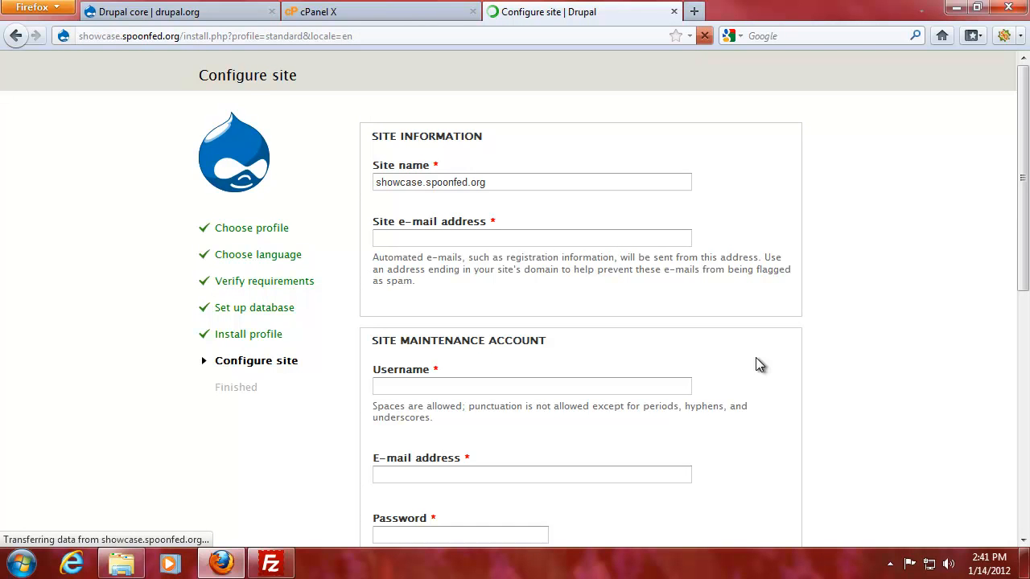
Enter the site e-mail address, admin as maintenance username, and the account password.
{"action": "left_click", "coordinate": [486, 239]}
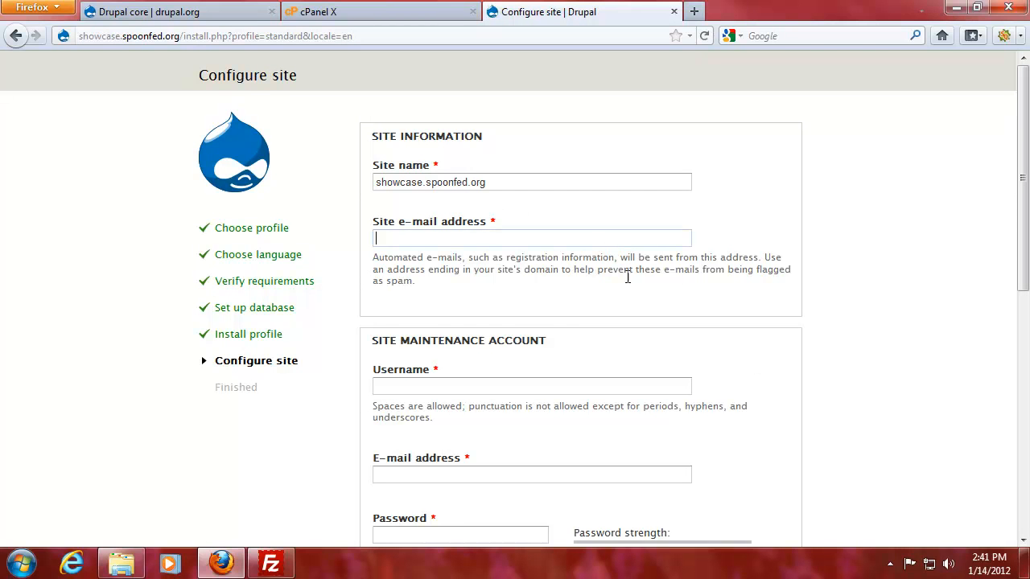
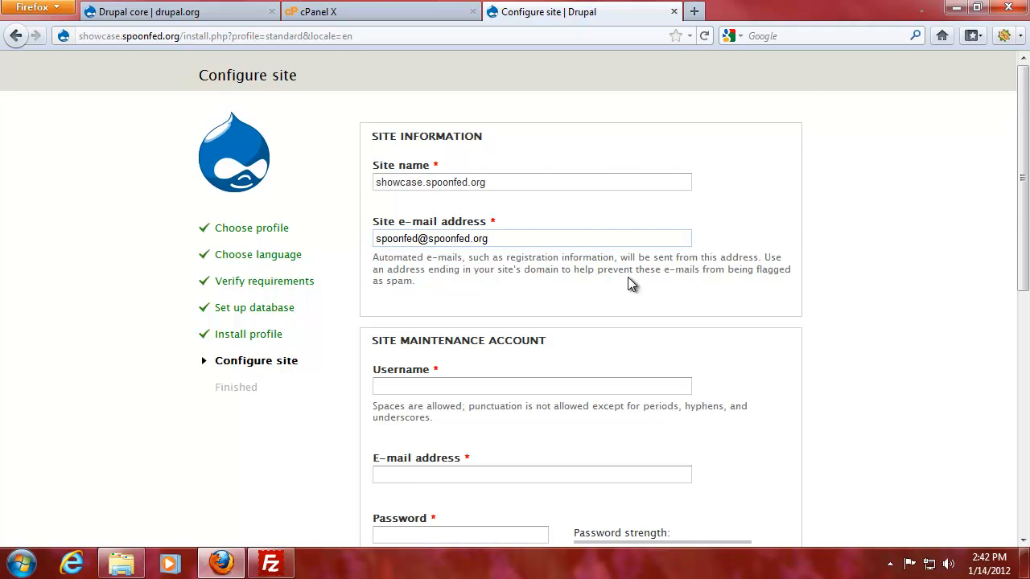
{"action": "scroll", "coordinate": [631, 283], "scroll_direction": "down", "scroll_amount": 2}
{"action": "left_click", "coordinate": [492, 294]}
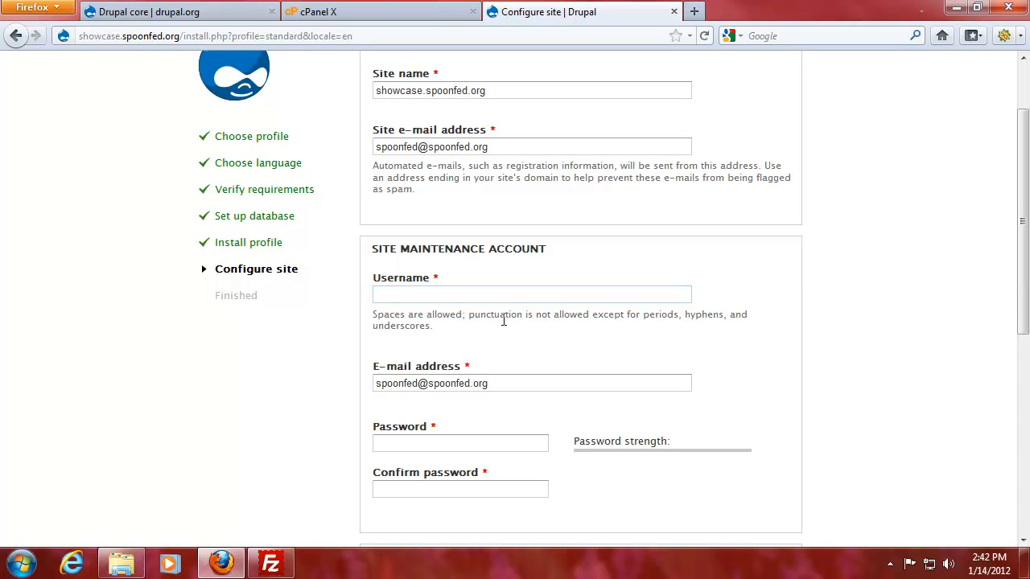
{"action": "type", "text": "admin"}
{"action": "left_click", "coordinate": [448, 442]}
{"action": "type", "text": "••••••••"}
{"action": "key", "text": "Tab"}
{"action": "type", "text": "••••••••"}
Set the default country to Netherlands and the time zone to Europe/Amsterdam.
{"action": "scroll", "coordinate": [602, 378], "scroll_direction": "down", "scroll_amount": 2}
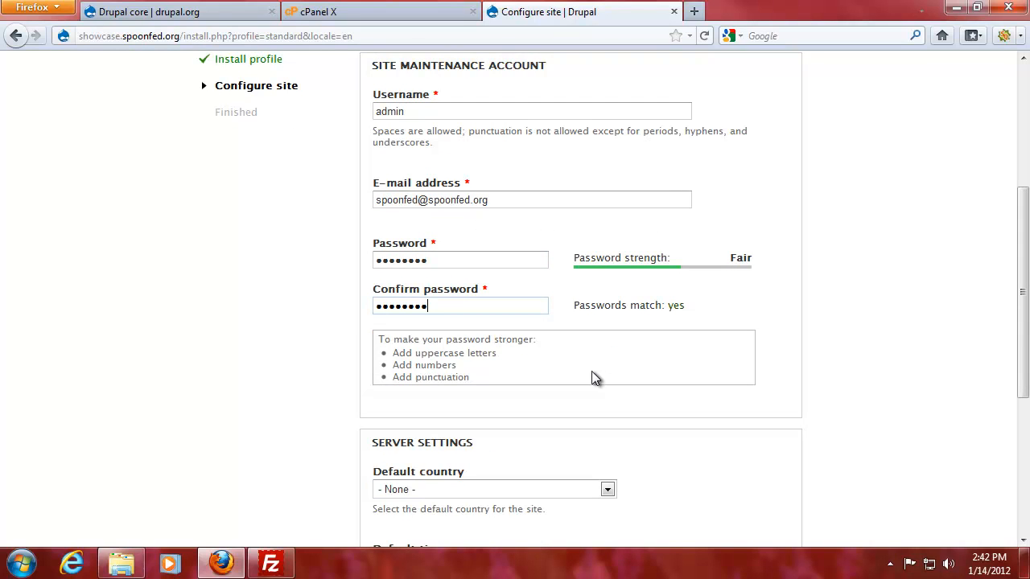
{"action": "scroll", "coordinate": [505, 384], "scroll_direction": "down", "scroll_amount": 3}
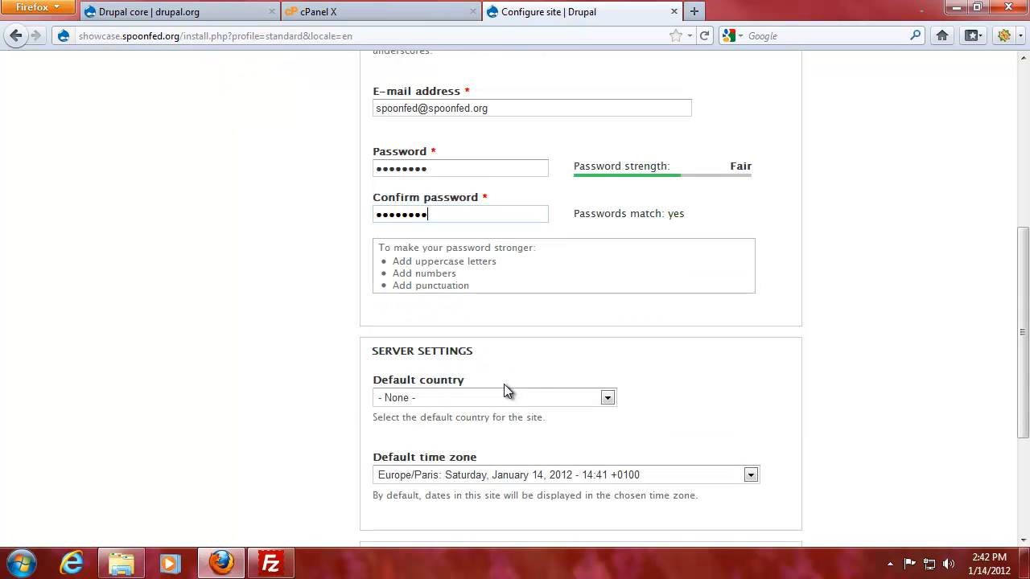
{"action": "left_click", "coordinate": [517, 215]}
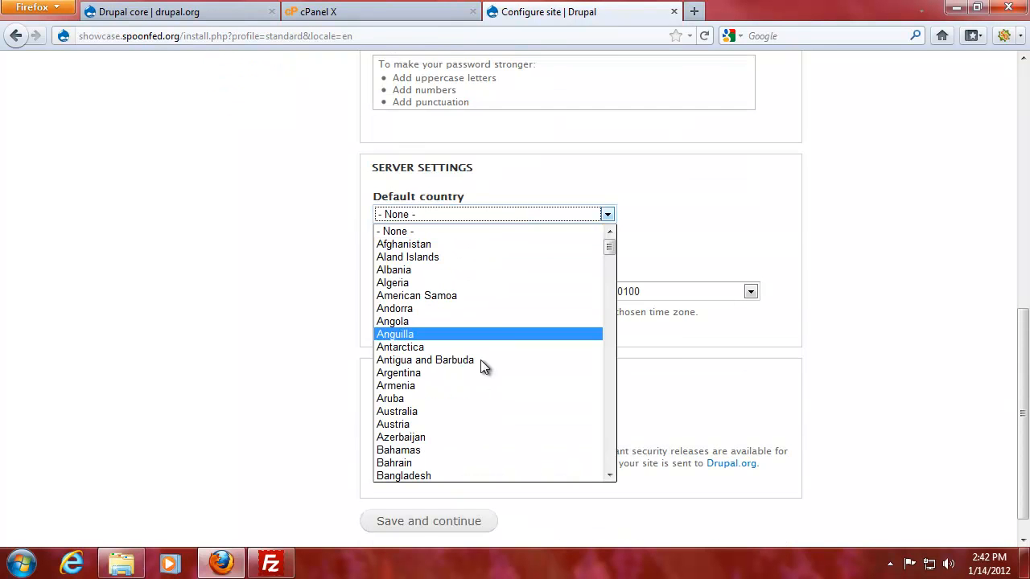
{"action": "key", "text": "n"}
{"action": "scroll", "coordinate": [447, 465], "scroll_direction": "down", "scroll_amount": 1}
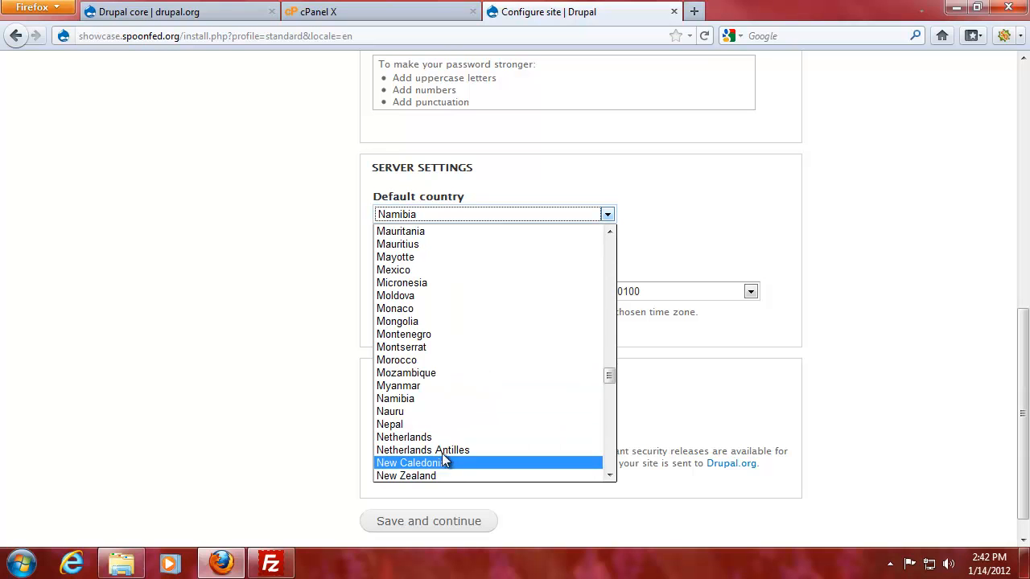
{"action": "left_click", "coordinate": [430, 437]}
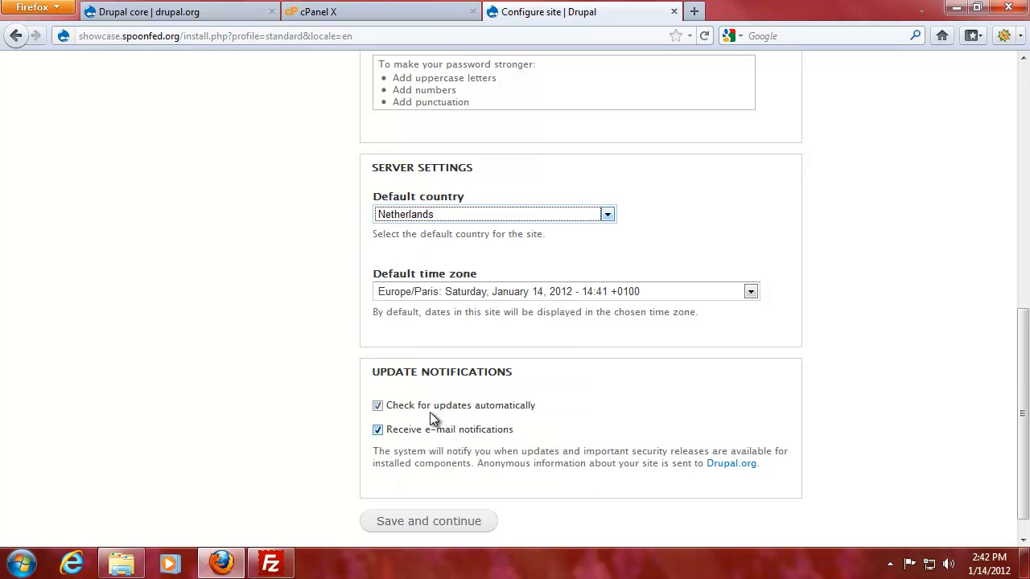
{"action": "left_click", "coordinate": [471, 295]}
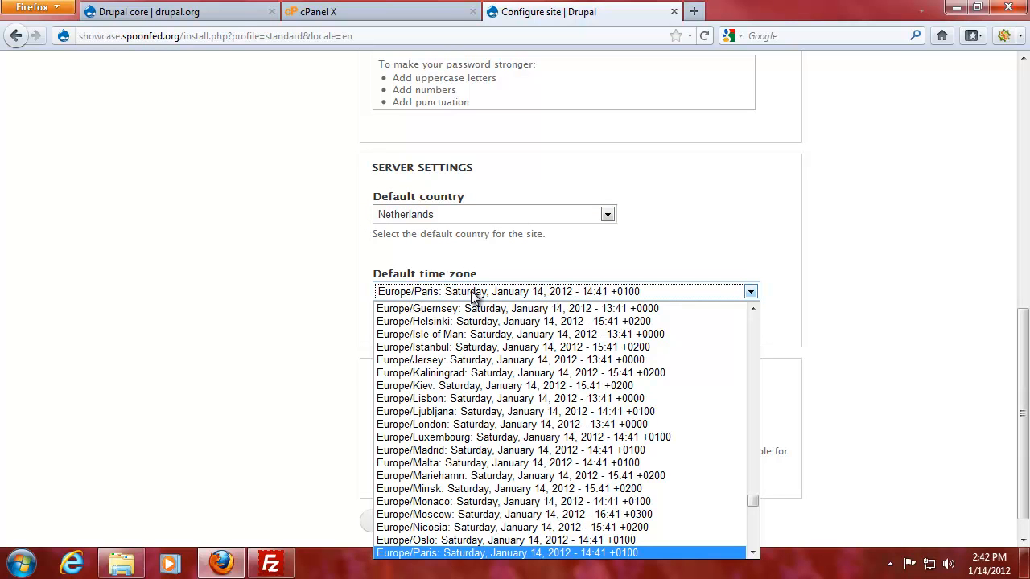
{"action": "scroll", "coordinate": [497, 416], "scroll_direction": "up", "scroll_amount": 5}
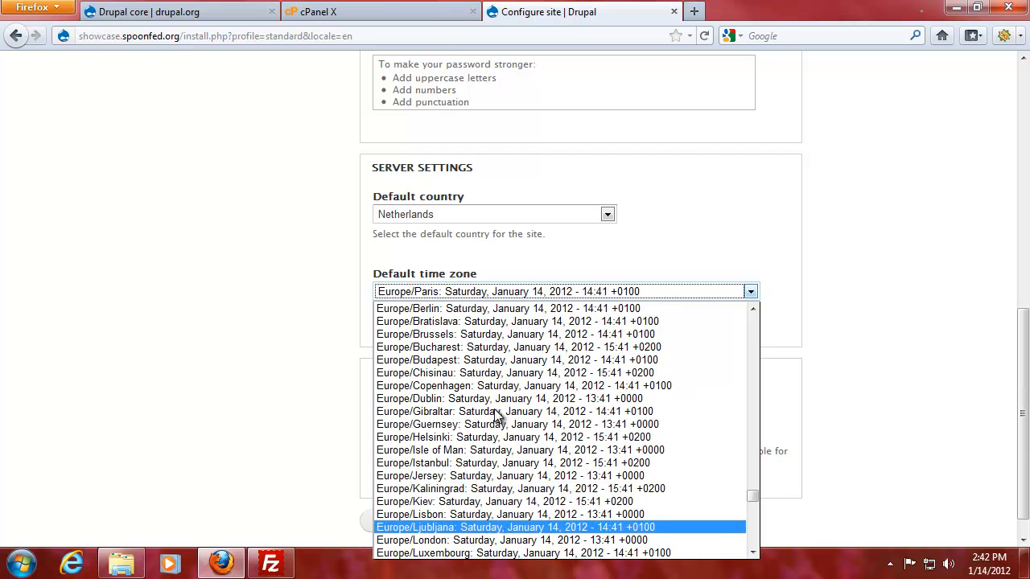
{"action": "left_click", "coordinate": [454, 322]}
Turn off e-mail update notifications and save the site configuration, declining to save the password.
{"action": "scroll", "coordinate": [336, 367], "scroll_direction": "down", "scroll_amount": 1}
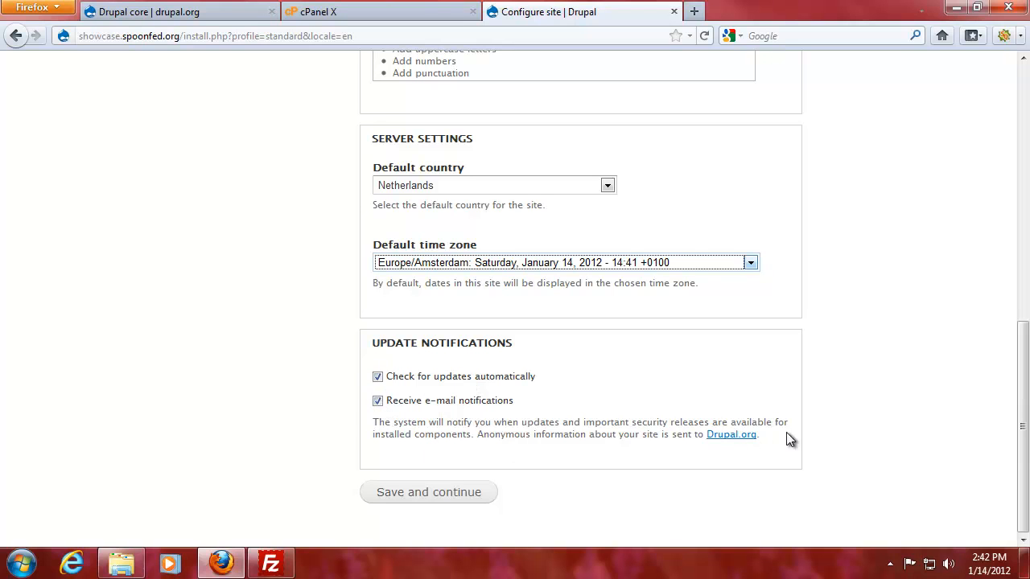
{"action": "left_click", "coordinate": [376, 401]}
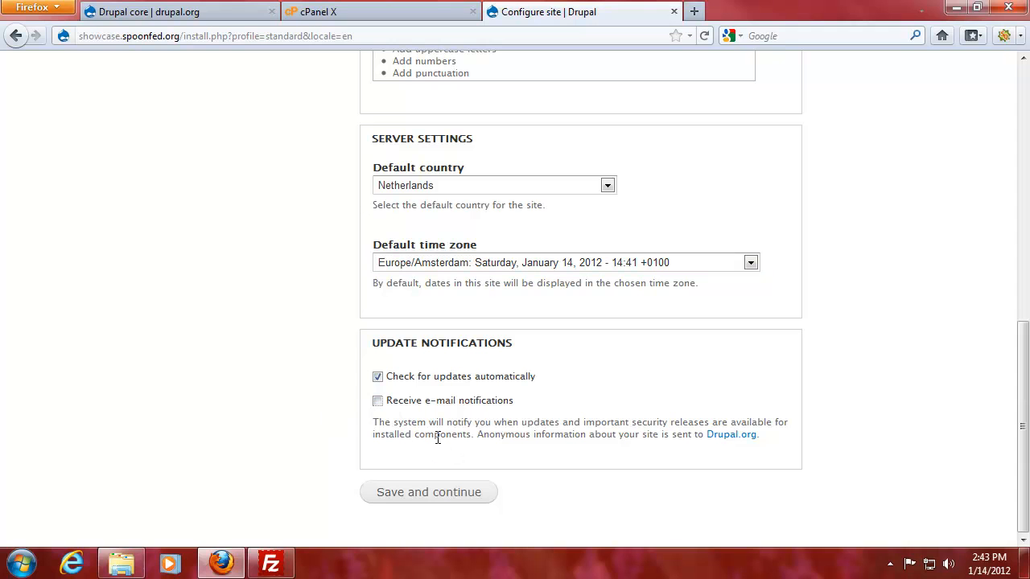
{"action": "left_click", "coordinate": [443, 500]}
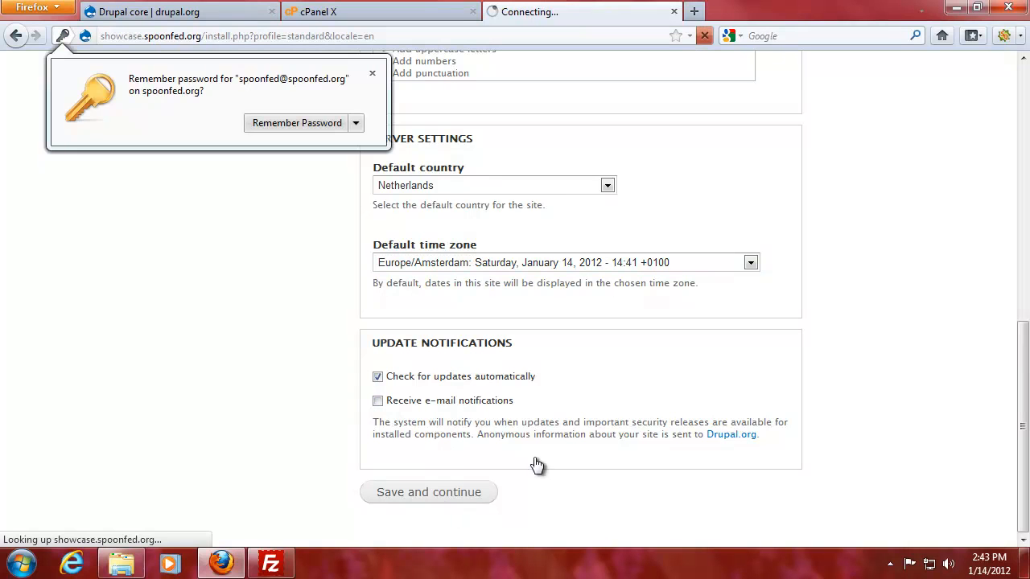
{"action": "left_click", "coordinate": [373, 73]}
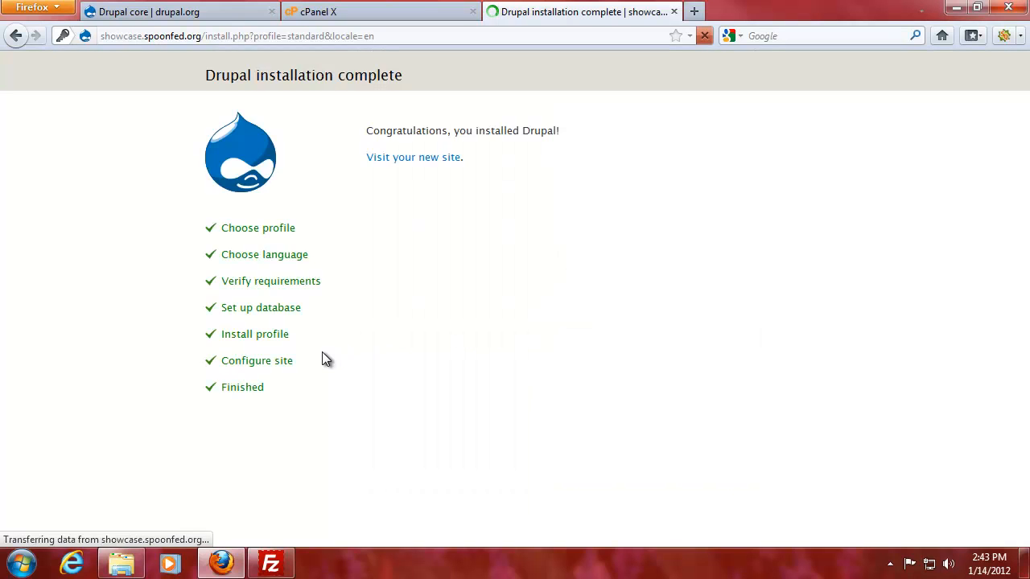
Visit the newly installed site and open its admin Dashboard.
{"action": "left_click", "coordinate": [422, 160]}
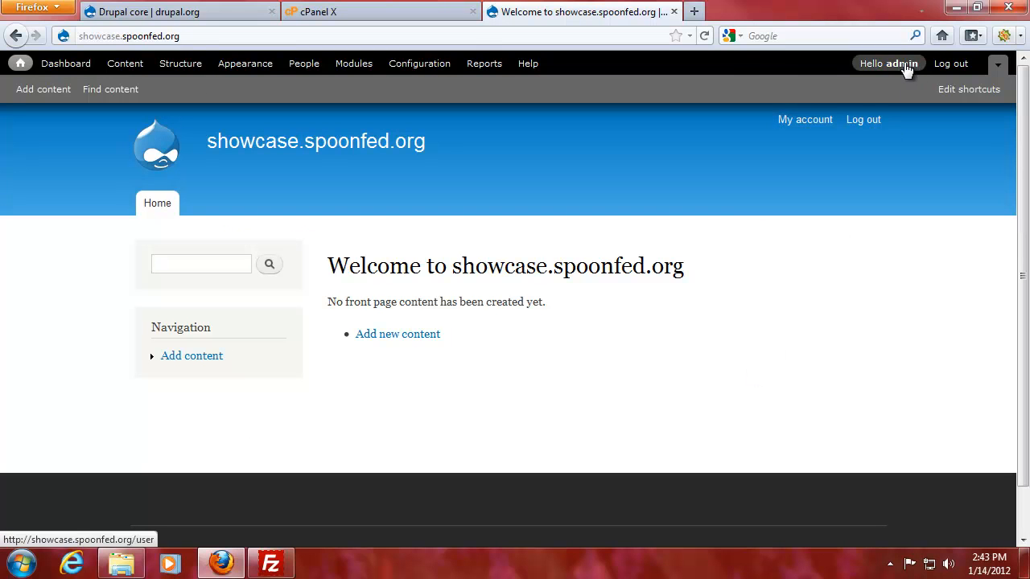
{"action": "left_click", "coordinate": [21, 65]}
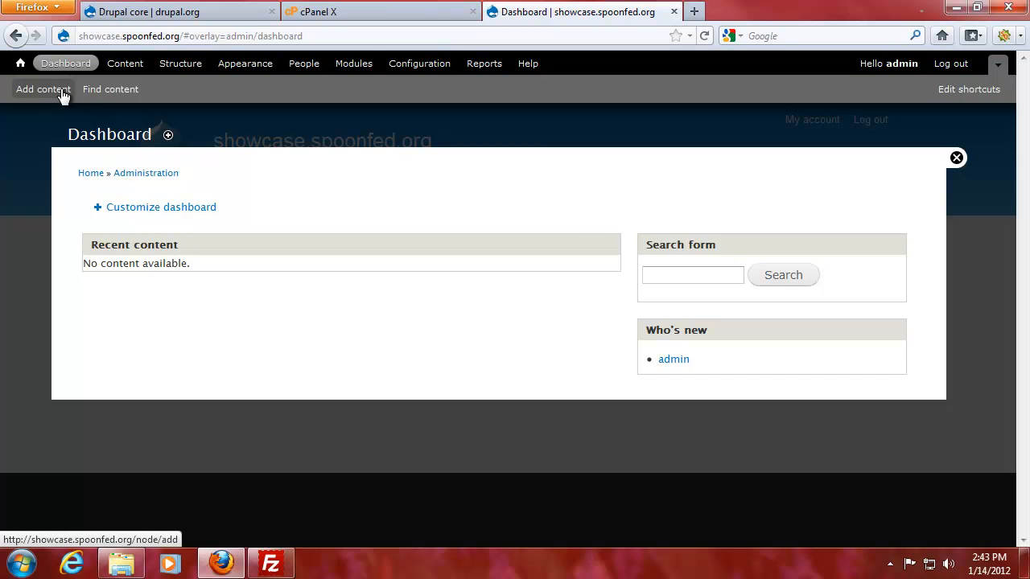
Browse the Content and Structure admin pages, ending on Appearance with Bartik 7.10 as default theme.
{"action": "left_click", "coordinate": [122, 69]}
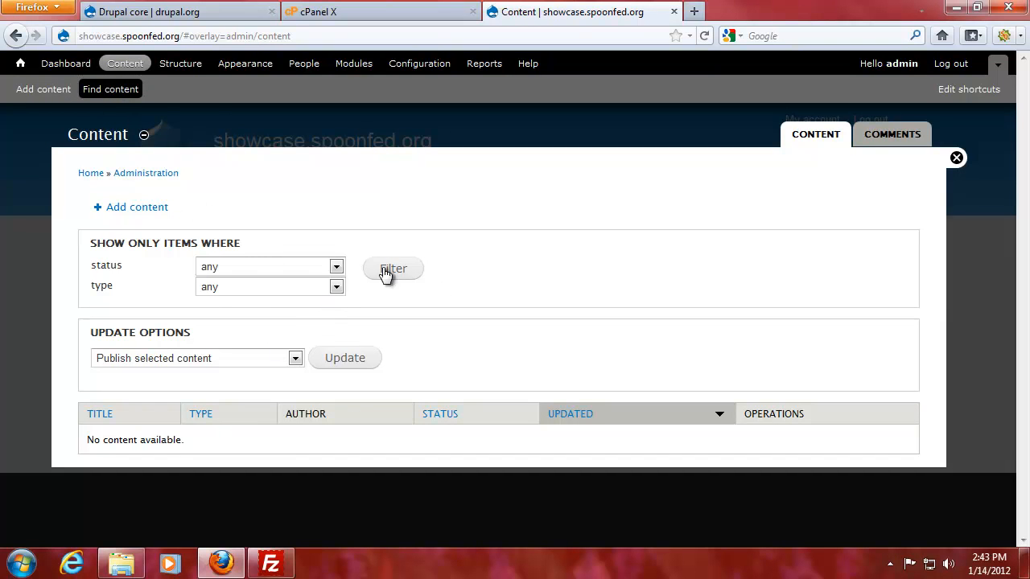
{"action": "left_click", "coordinate": [177, 66]}
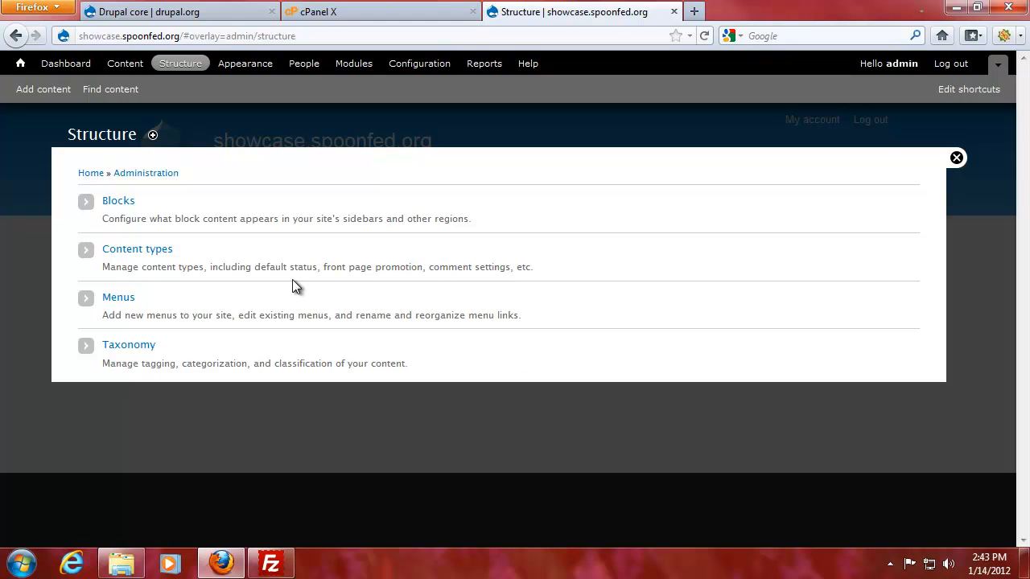
{"action": "left_click", "coordinate": [242, 68]}
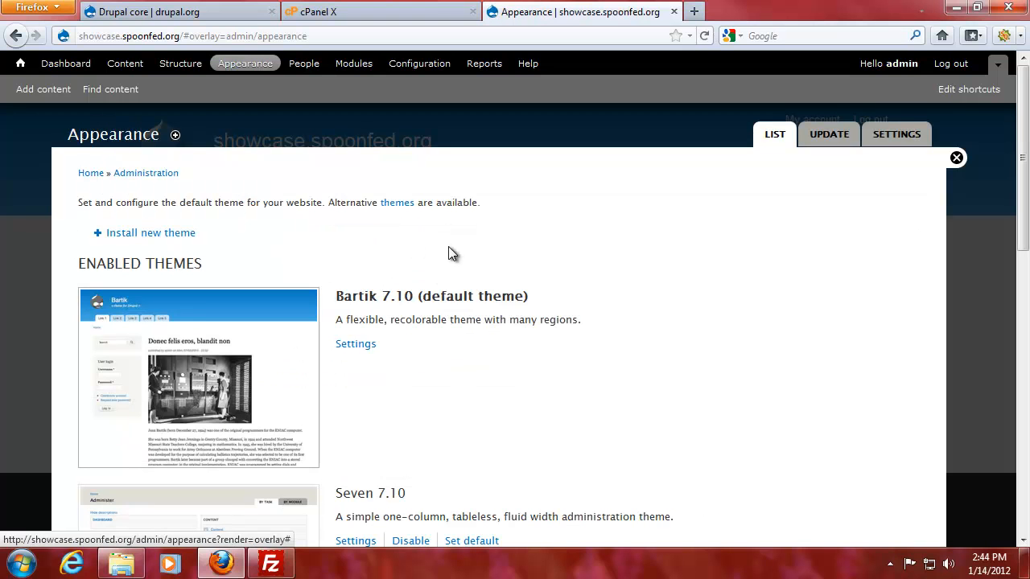
Check the themes' update status, then view the People list and the Modules page.
{"action": "scroll", "coordinate": [436, 280], "scroll_direction": "down", "scroll_amount": 2}
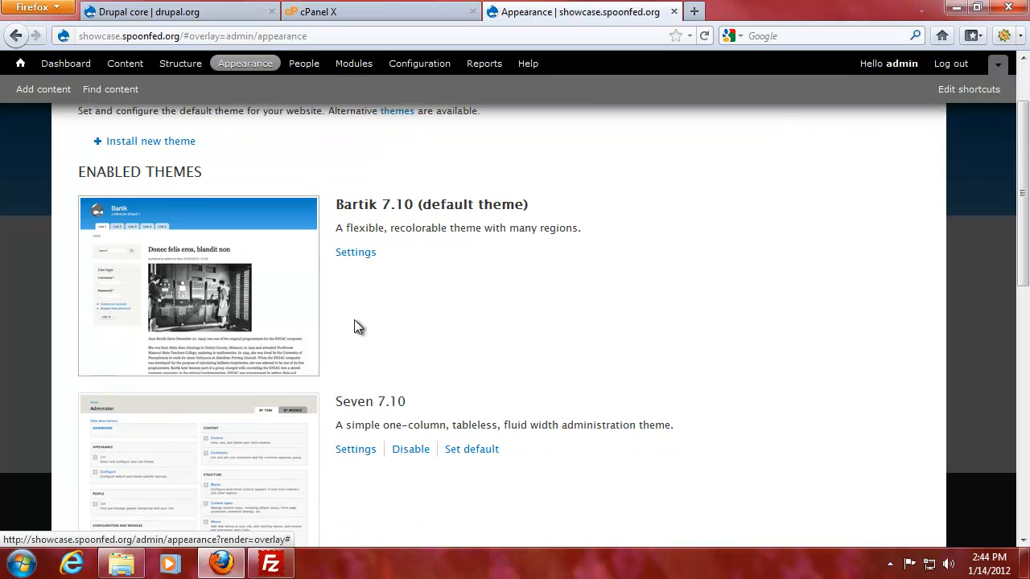
{"action": "scroll", "coordinate": [358, 326], "scroll_direction": "down", "scroll_amount": 8}
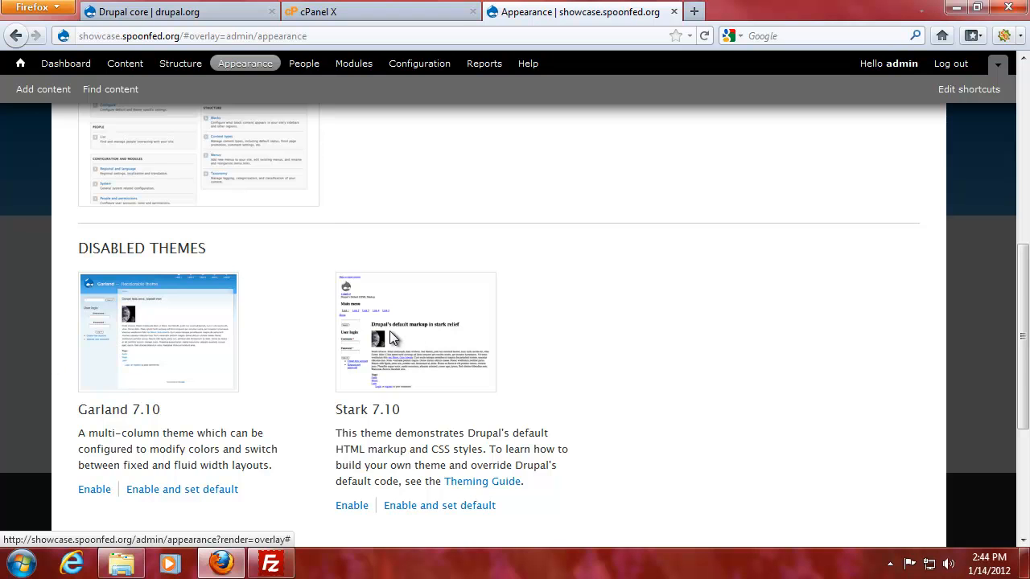
{"action": "scroll", "coordinate": [455, 225], "scroll_direction": "up", "scroll_amount": 8}
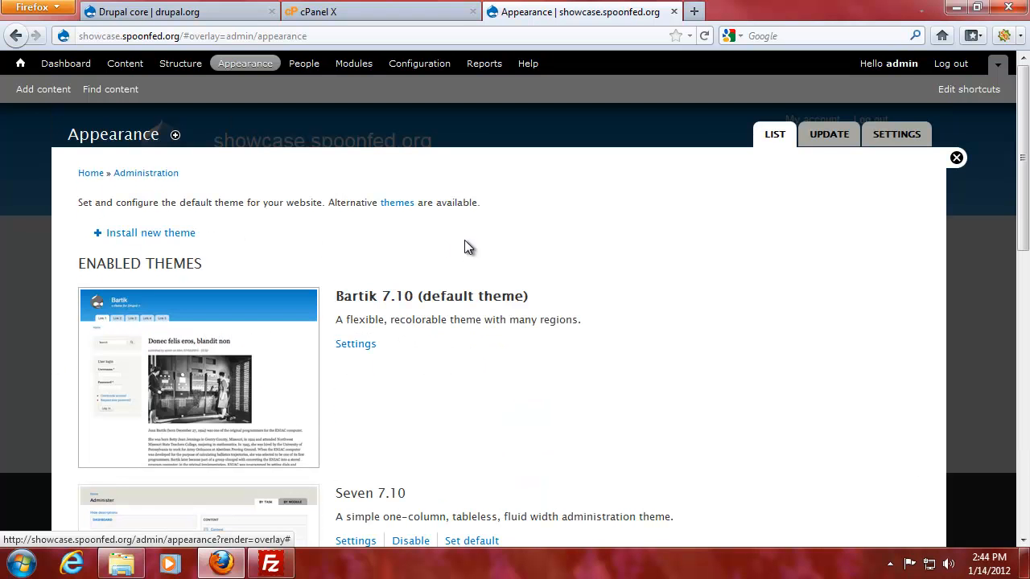
{"action": "left_click", "coordinate": [831, 133]}
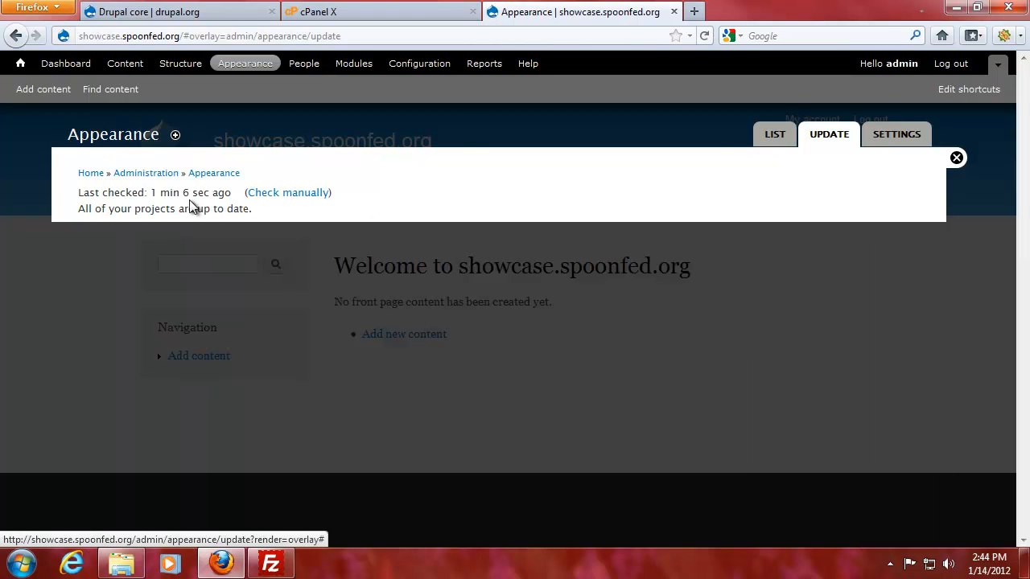
{"action": "left_click", "coordinate": [773, 135]}
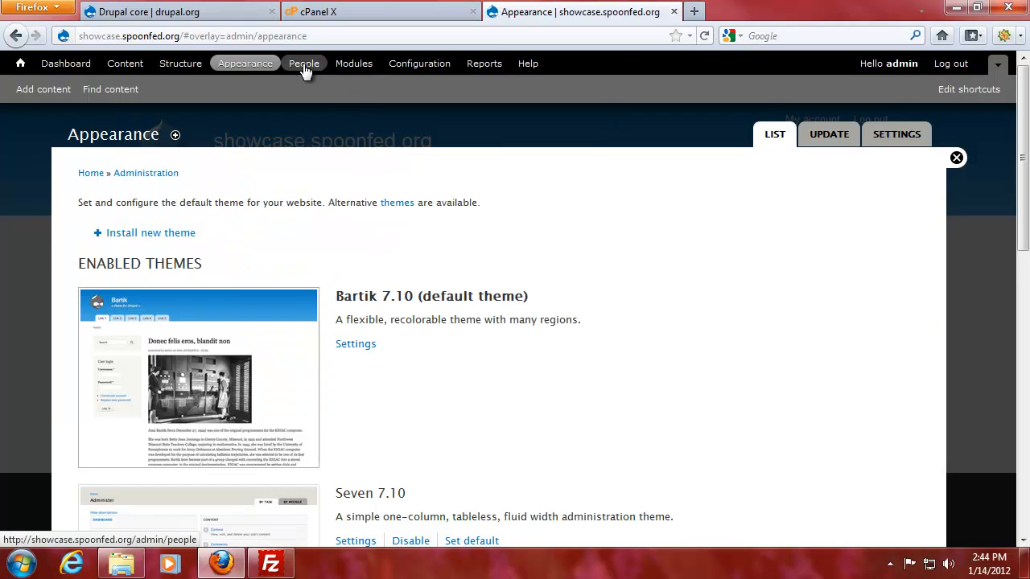
{"action": "left_click", "coordinate": [304, 64]}
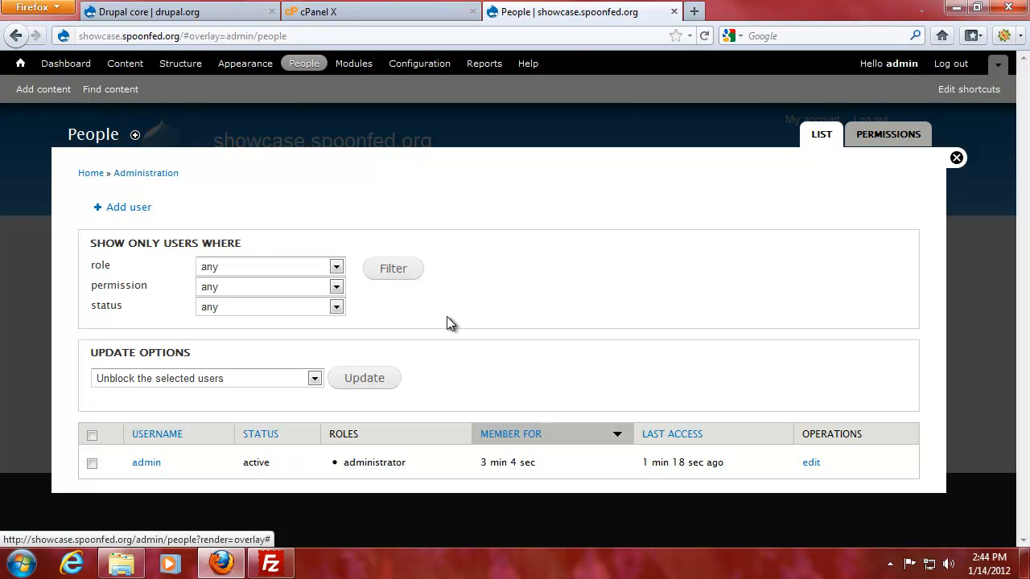
{"action": "left_click", "coordinate": [354, 63]}
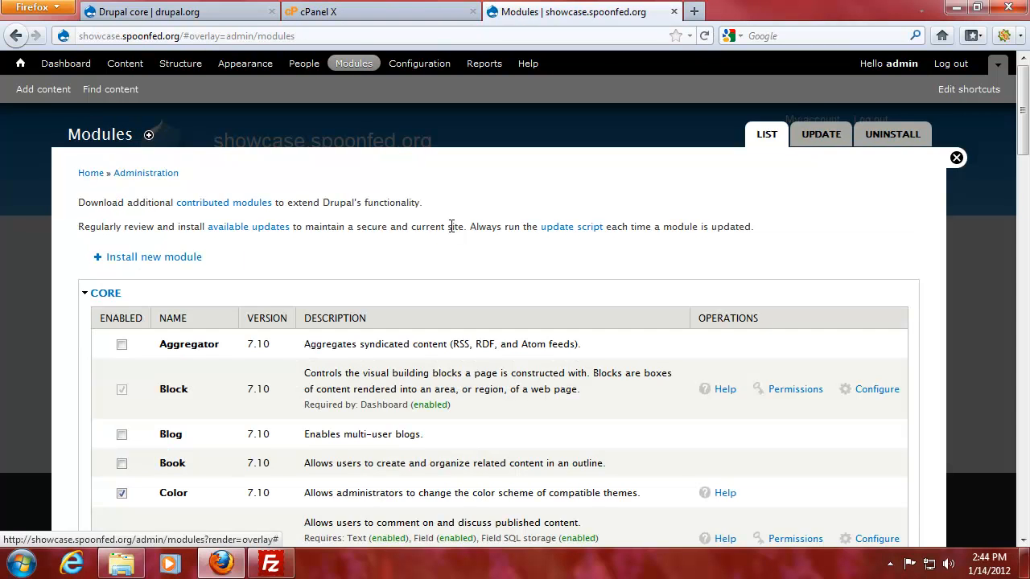
Scroll the Modules list, highlighting the Blog, Aggregator and Forum module descriptions.
{"action": "scroll", "coordinate": [341, 338], "scroll_direction": "down", "scroll_amount": 4}
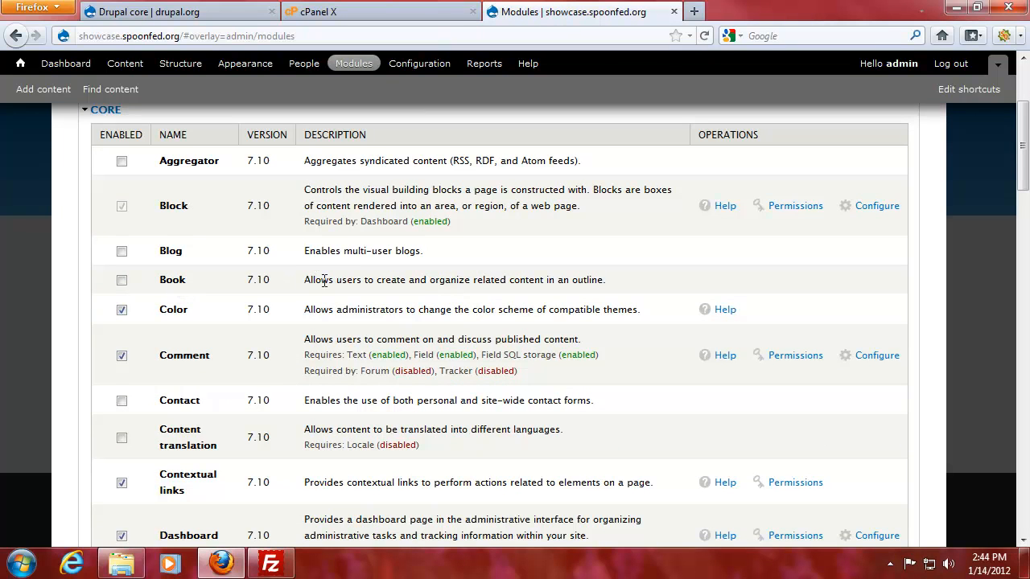
{"action": "left_click_drag", "start_coordinate": [418, 252], "coordinate": [291, 258]}
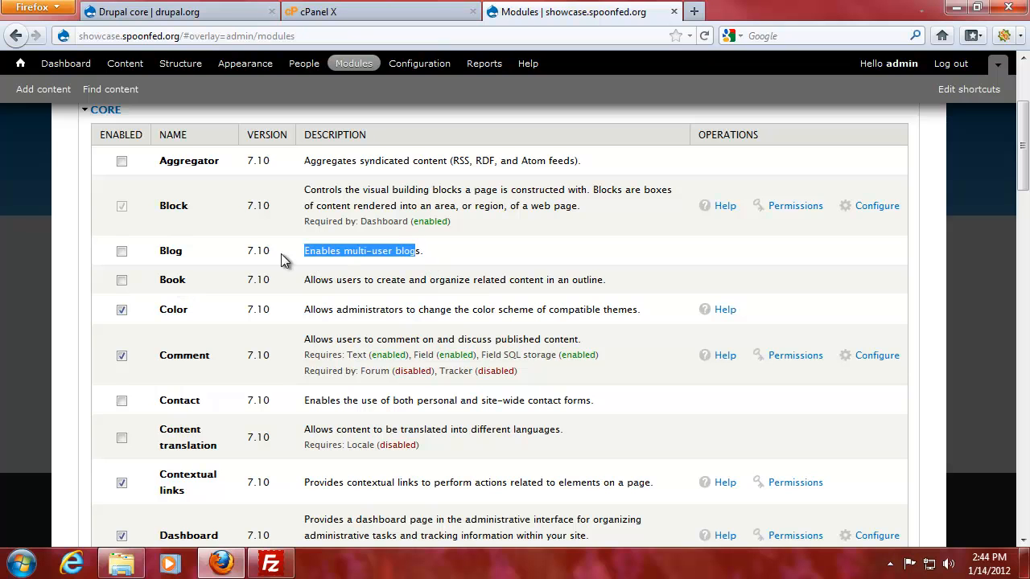
{"action": "left_click", "coordinate": [322, 252]}
{"action": "left_click_drag", "start_coordinate": [306, 161], "coordinate": [615, 169]}
{"action": "left_click", "coordinate": [415, 177]}
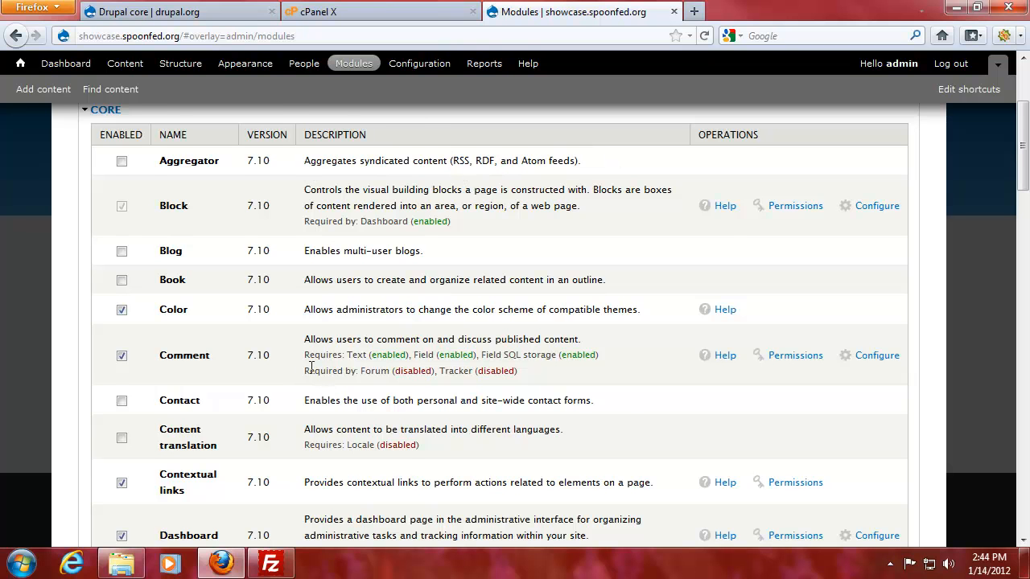
{"action": "scroll", "coordinate": [338, 337], "scroll_direction": "down", "scroll_amount": 2}
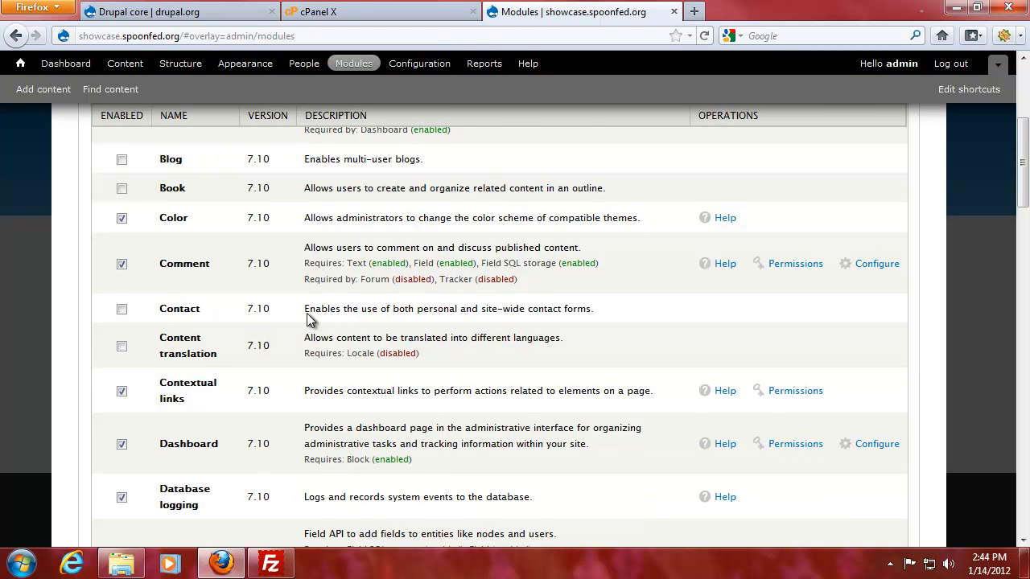
{"action": "scroll", "coordinate": [314, 308], "scroll_direction": "down", "scroll_amount": 6}
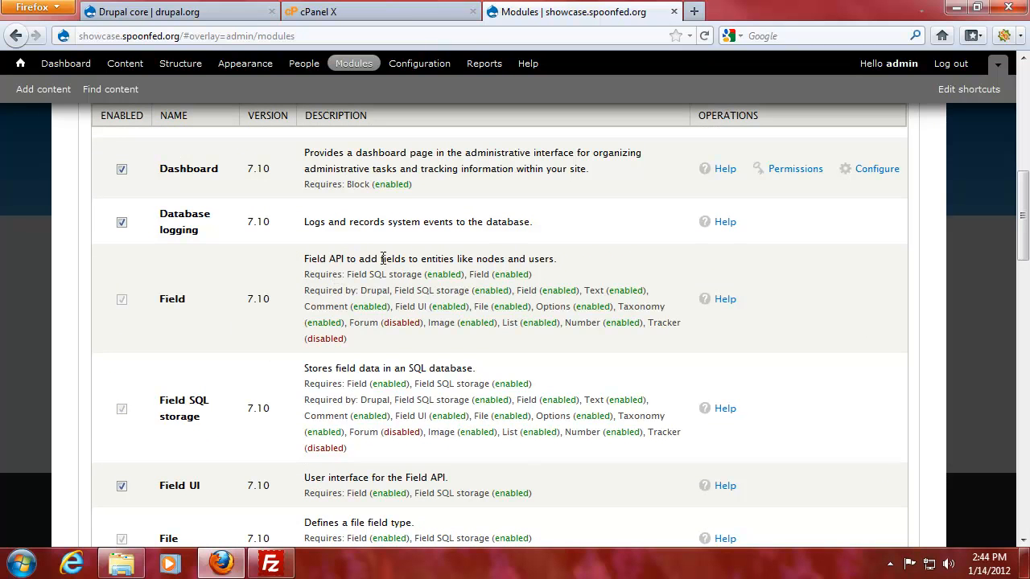
{"action": "scroll", "coordinate": [347, 419], "scroll_direction": "down", "scroll_amount": 6}
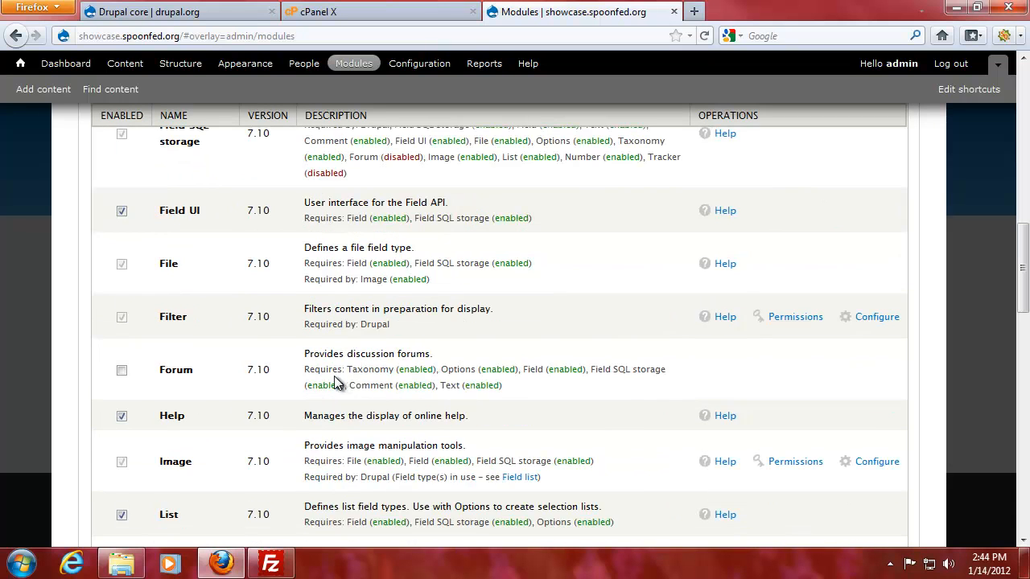
{"action": "left_click_drag", "start_coordinate": [321, 353], "coordinate": [554, 359]}
{"action": "left_click", "coordinate": [554, 359]}
Continue down the module list to read the OpenID module's description.
{"action": "scroll", "coordinate": [371, 364], "scroll_direction": "down", "scroll_amount": 4}
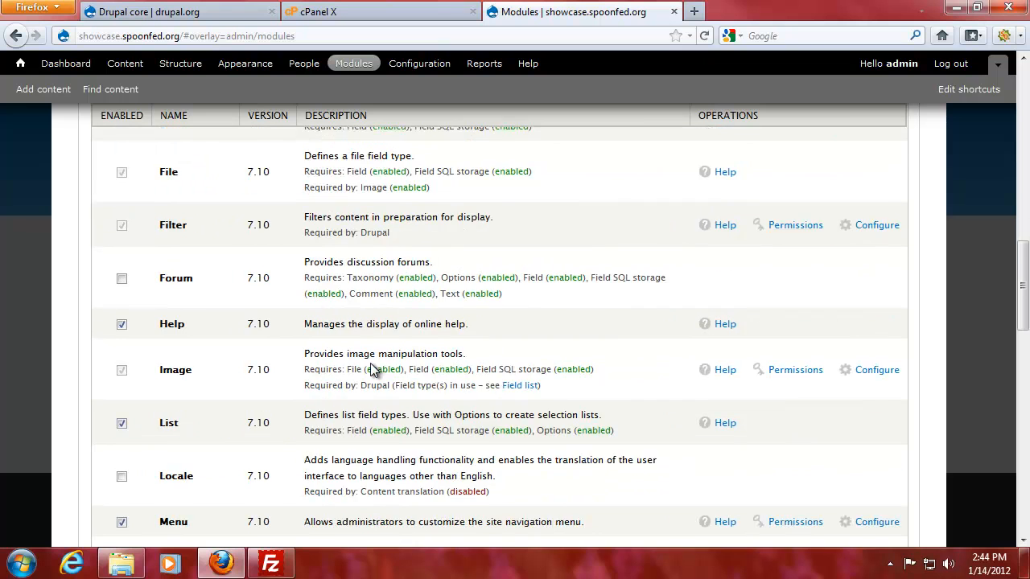
{"action": "scroll", "coordinate": [331, 362], "scroll_direction": "down", "scroll_amount": 2}
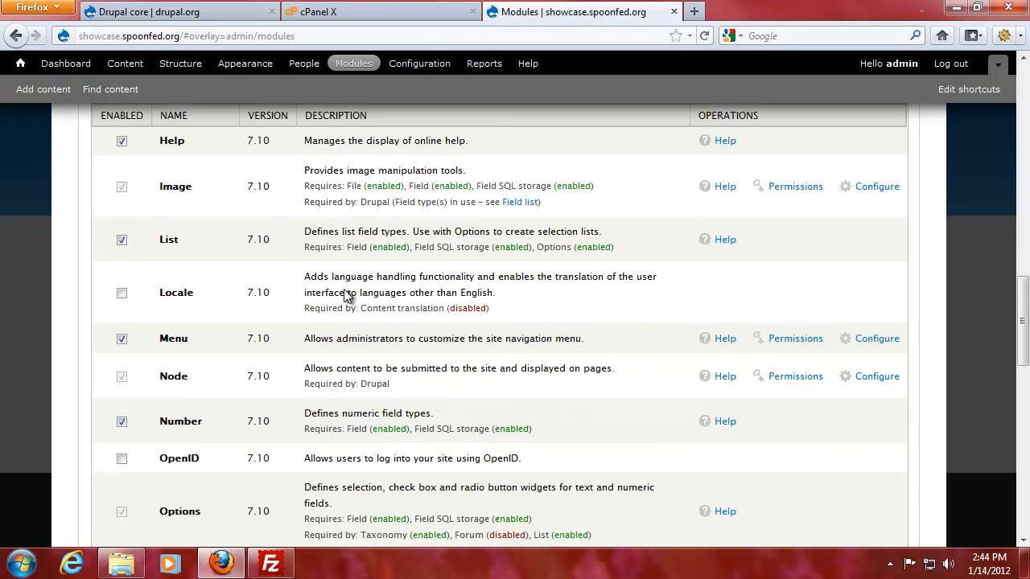
{"action": "scroll", "coordinate": [289, 344], "scroll_direction": "down", "scroll_amount": 2}
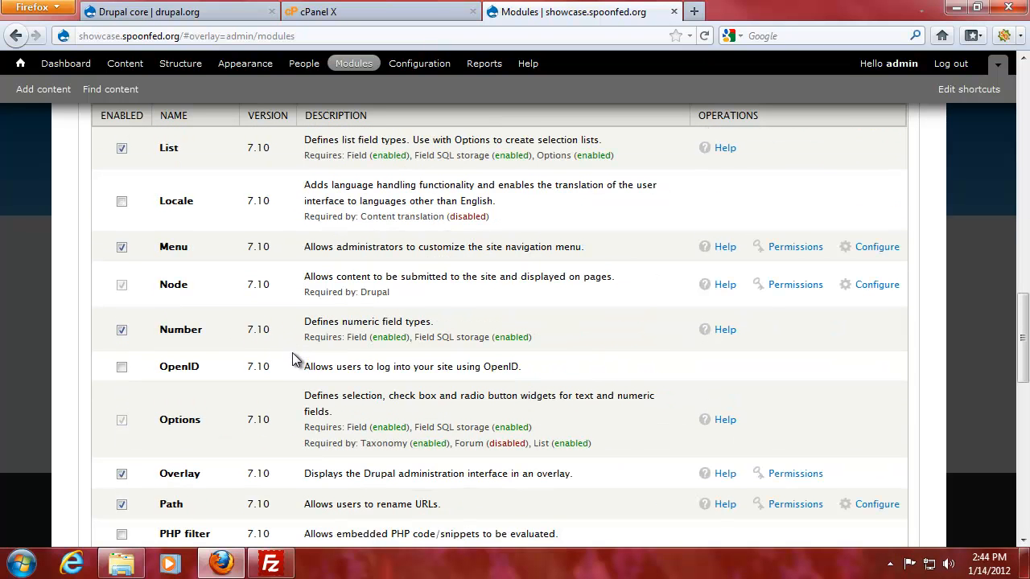
{"action": "left_click_drag", "start_coordinate": [298, 366], "coordinate": [578, 378]}
{"action": "left_click", "coordinate": [578, 378]}
{"action": "scroll", "coordinate": [378, 359], "scroll_direction": "down", "scroll_amount": 4}
{"action": "left_click_drag", "start_coordinate": [306, 351], "coordinate": [580, 354]}
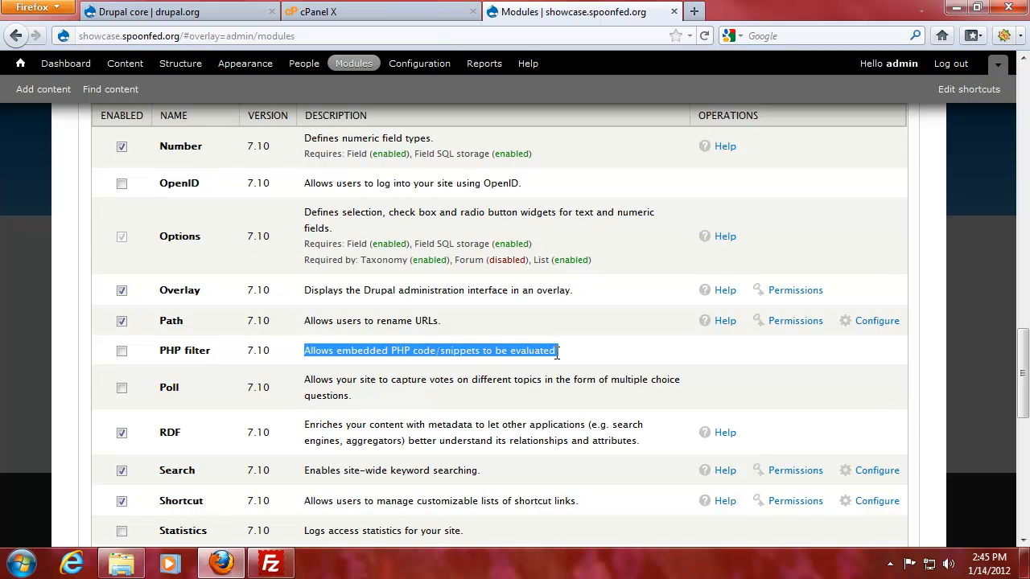
Read the Statistics and Trigger module rows, then go to the Configuration overview page.
{"action": "scroll", "coordinate": [450, 342], "scroll_direction": "down", "scroll_amount": 4}
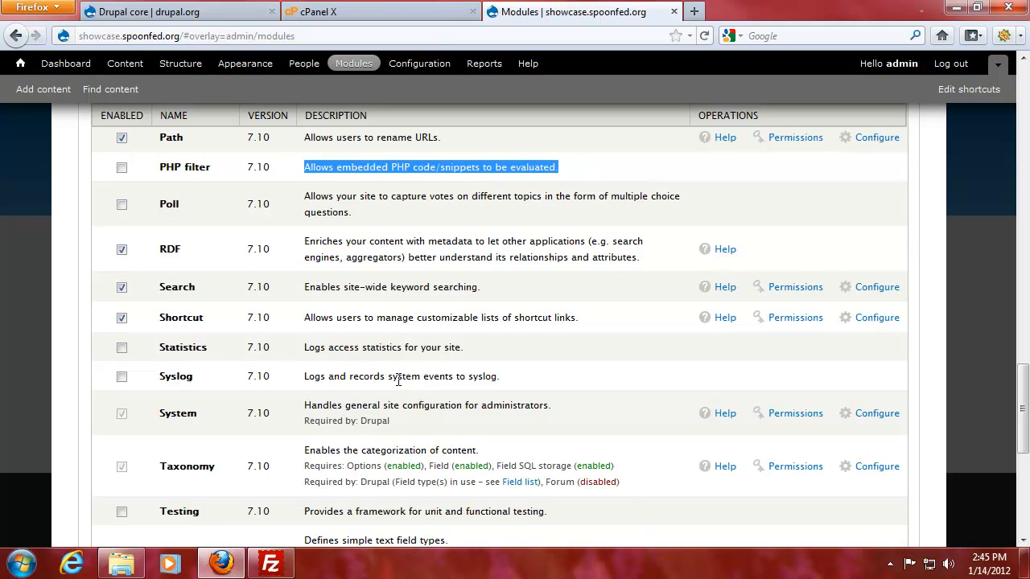
{"action": "left_click_drag", "start_coordinate": [349, 347], "coordinate": [539, 353]}
{"action": "left_click", "coordinate": [539, 352]}
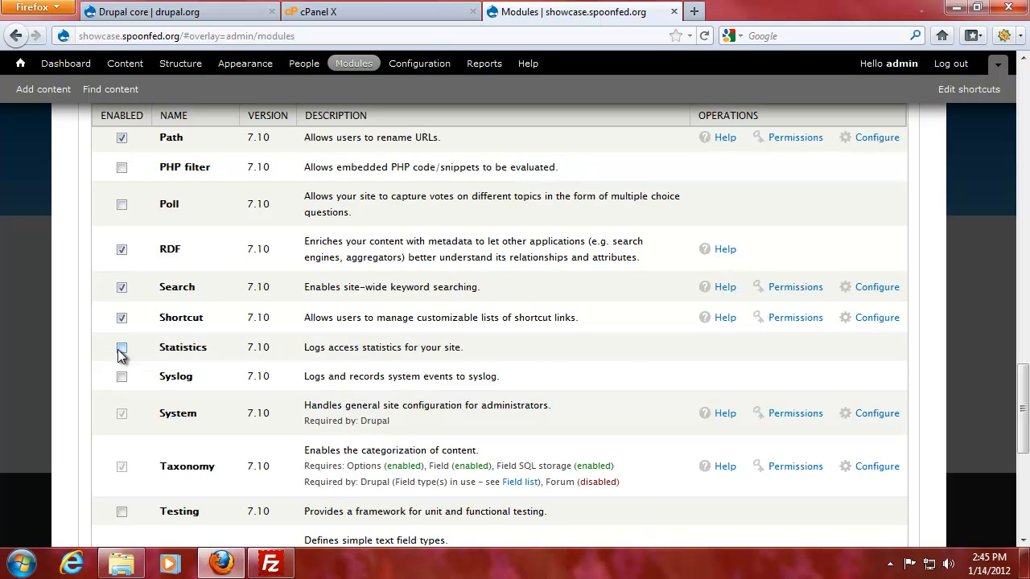
{"action": "scroll", "coordinate": [397, 354], "scroll_direction": "down", "scroll_amount": 8}
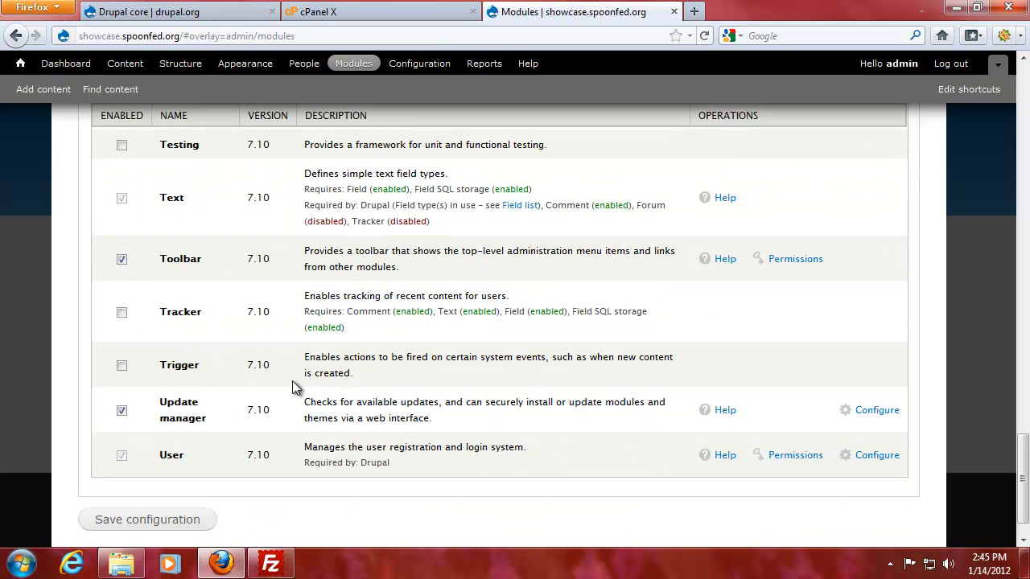
{"action": "left_click_drag", "start_coordinate": [313, 357], "coordinate": [394, 385]}
{"action": "left_click", "coordinate": [455, 376]}
{"action": "left_click_drag", "start_coordinate": [299, 358], "coordinate": [480, 358]}
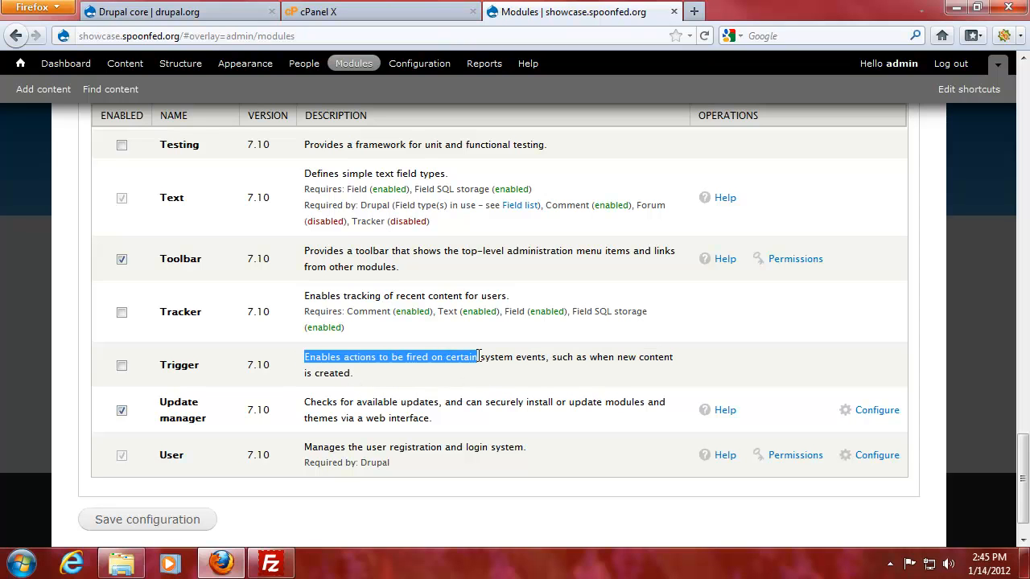
{"action": "left_click", "coordinate": [481, 359]}
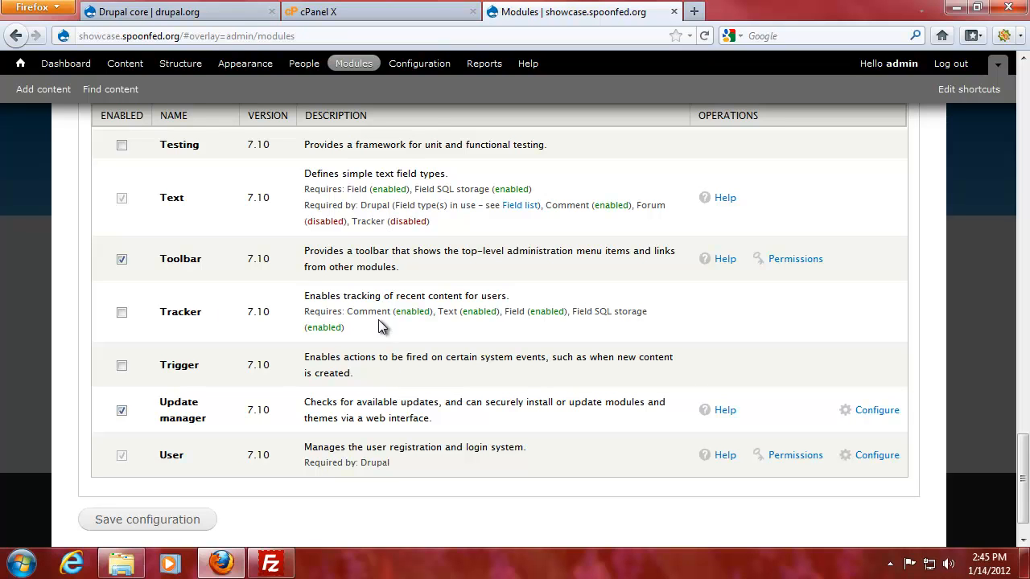
{"action": "left_click", "coordinate": [420, 66]}
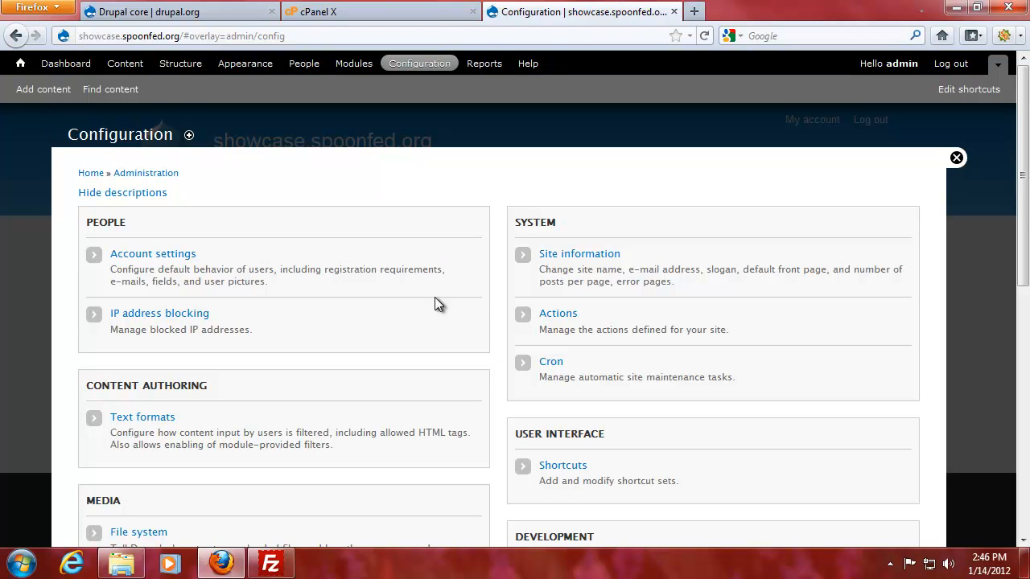
Read the Account settings and Text formats descriptions on the Configuration page.
{"action": "scroll", "coordinate": [413, 323], "scroll_direction": "down", "scroll_amount": 2}
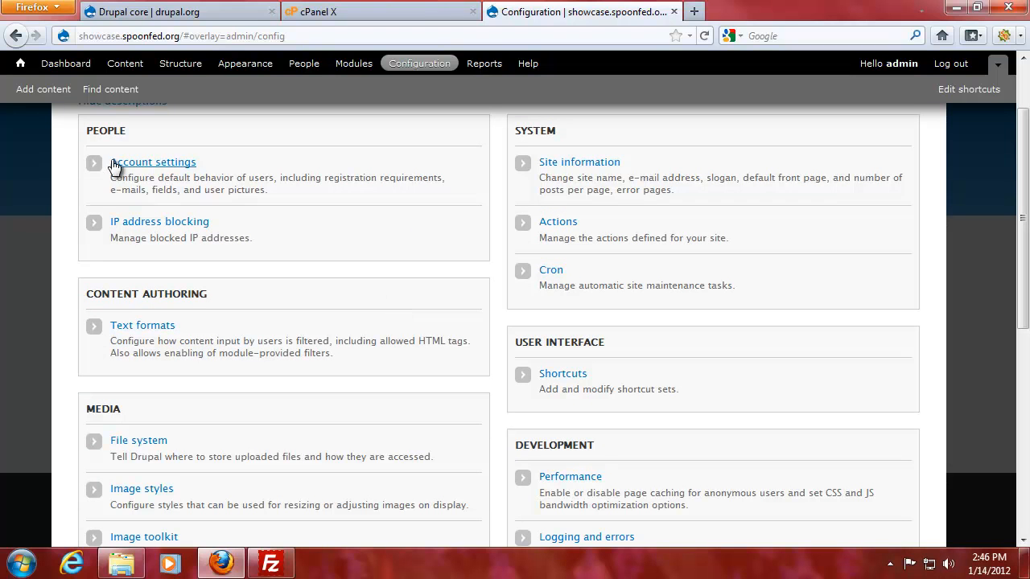
{"action": "left_click_drag", "start_coordinate": [122, 177], "coordinate": [318, 189]}
{"action": "left_click", "coordinate": [319, 190]}
{"action": "scroll", "coordinate": [342, 274], "scroll_direction": "down", "scroll_amount": 2}
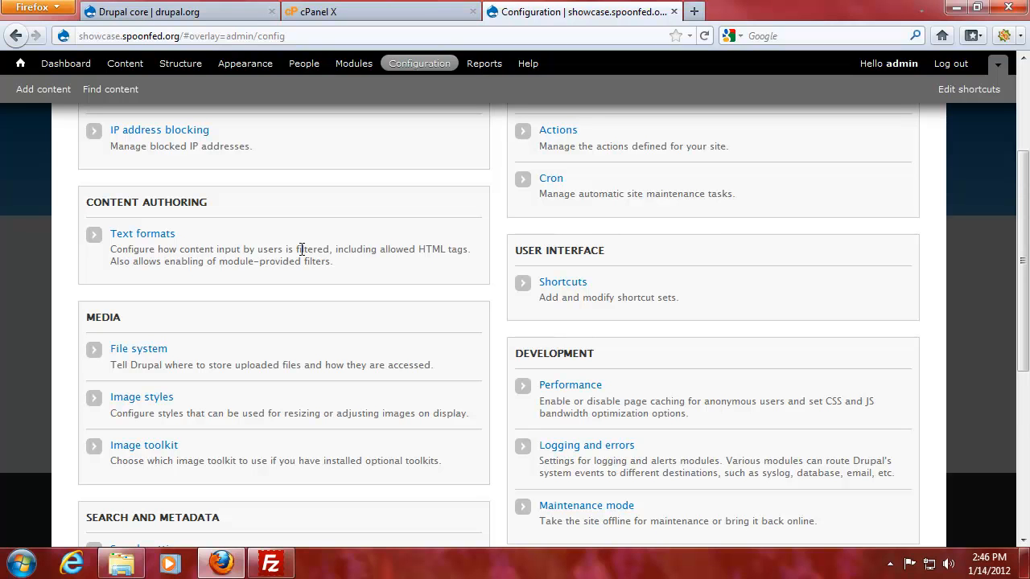
{"action": "left_click_drag", "start_coordinate": [111, 249], "coordinate": [446, 249]}
{"action": "left_click", "coordinate": [267, 259]}
Scroll through the remaining configuration sections and back, then open Actions under System.
{"action": "scroll", "coordinate": [283, 268], "scroll_direction": "down", "scroll_amount": 2}
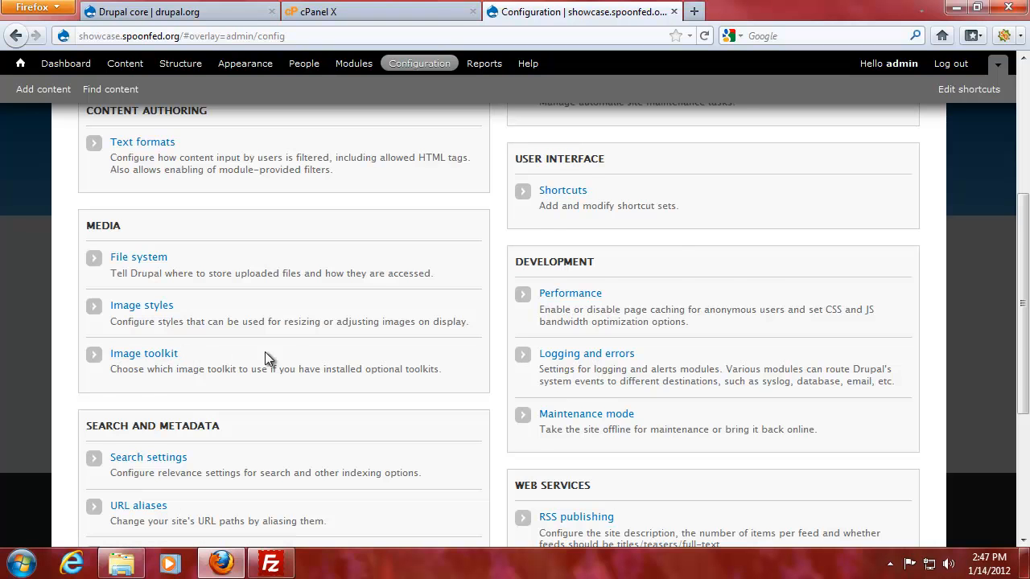
{"action": "scroll", "coordinate": [234, 356], "scroll_direction": "down", "scroll_amount": 4}
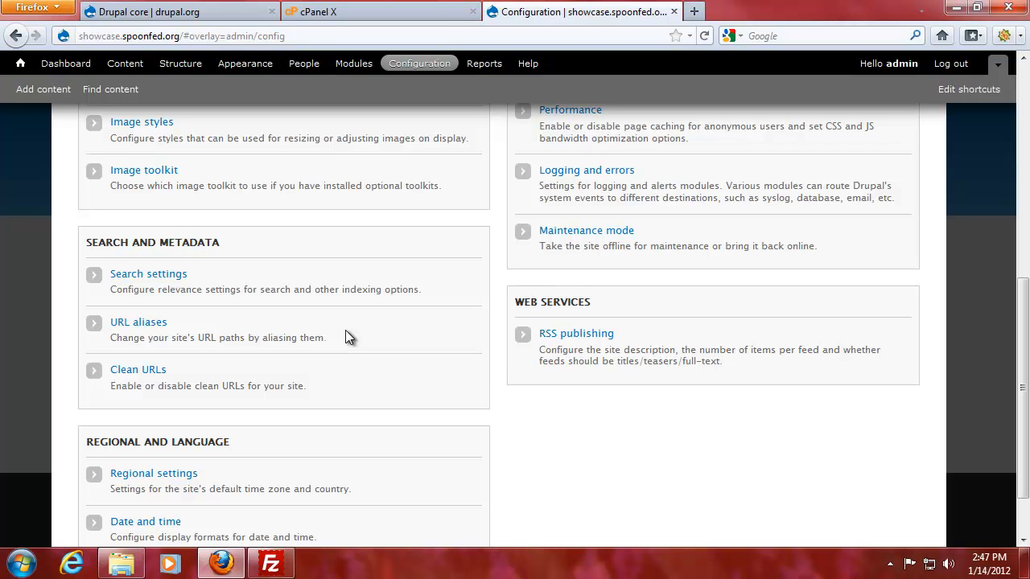
{"action": "scroll", "coordinate": [345, 337], "scroll_direction": "down", "scroll_amount": 2}
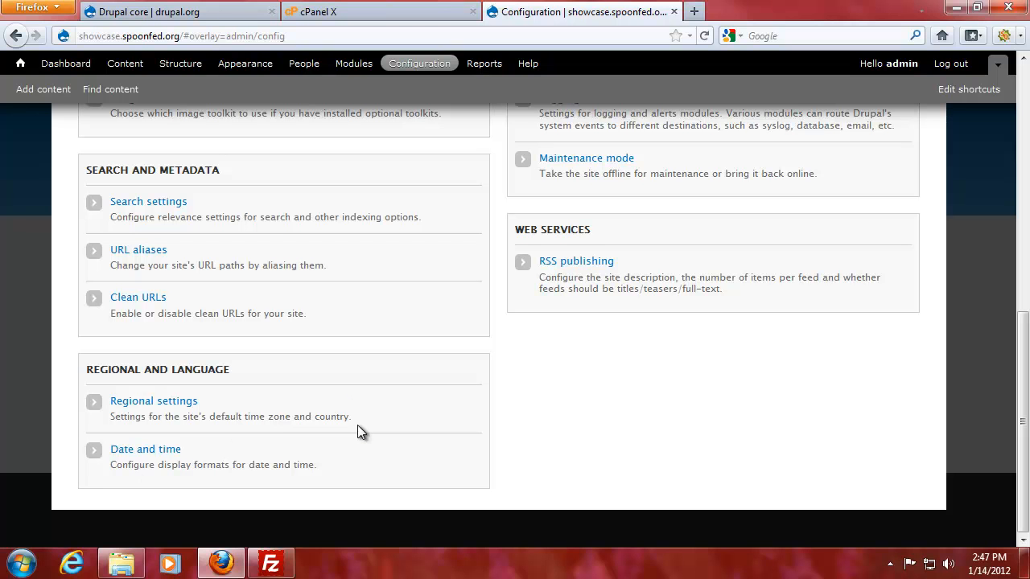
{"action": "scroll", "coordinate": [434, 398], "scroll_direction": "up", "scroll_amount": 10}
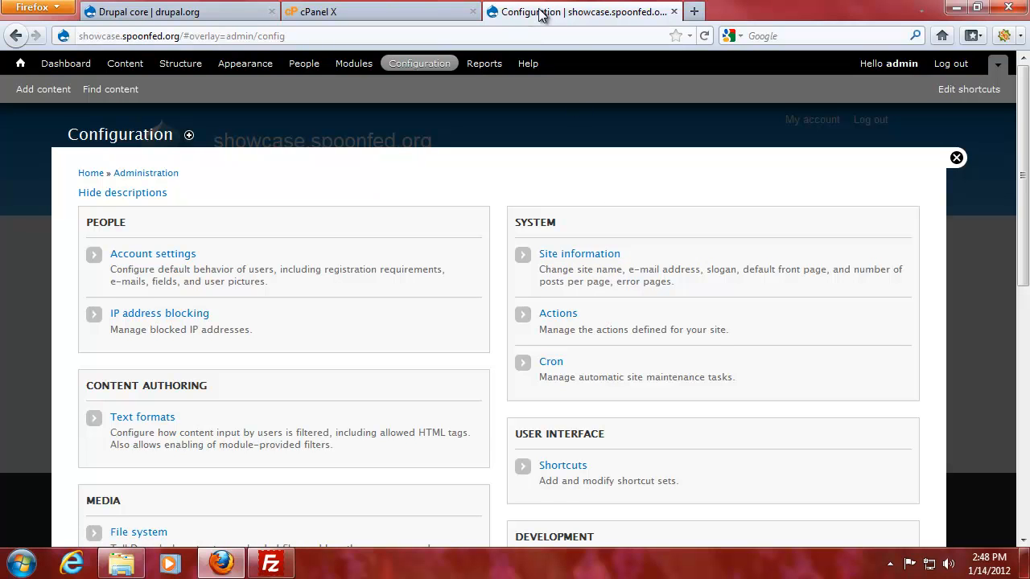
{"action": "left_click", "coordinate": [568, 320]}
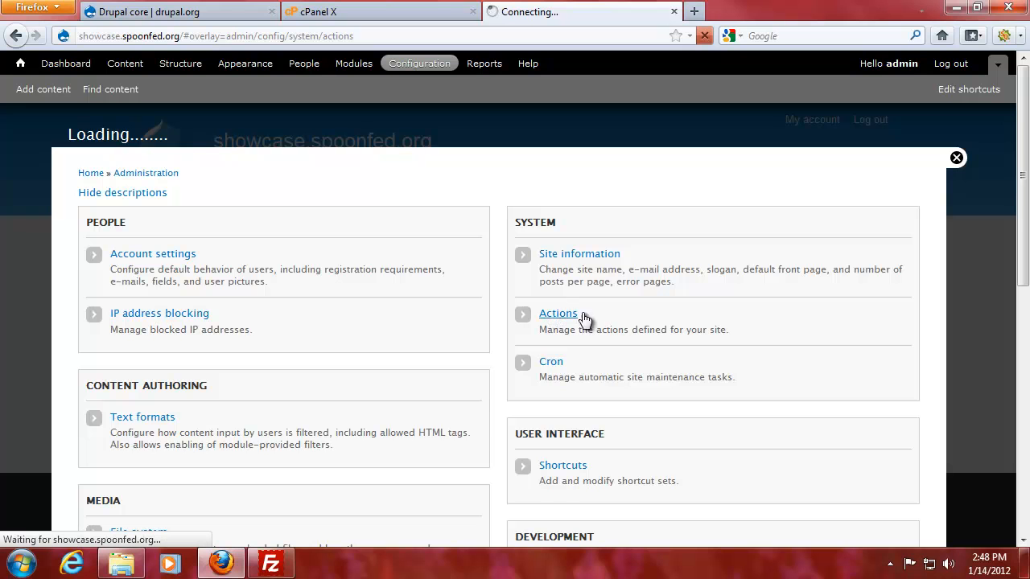
Go via Reports and Configuration to Actions under System, which returns a max_user_connections error.
{"action": "scroll", "coordinate": [632, 328], "scroll_direction": "down", "scroll_amount": 2}
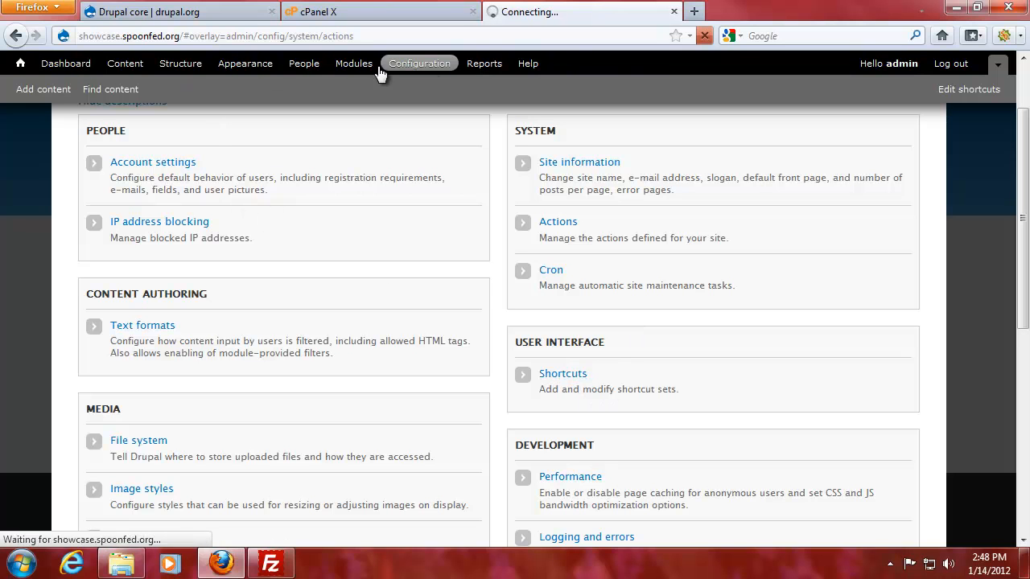
{"action": "scroll", "coordinate": [659, 381], "scroll_direction": "down", "scroll_amount": 4}
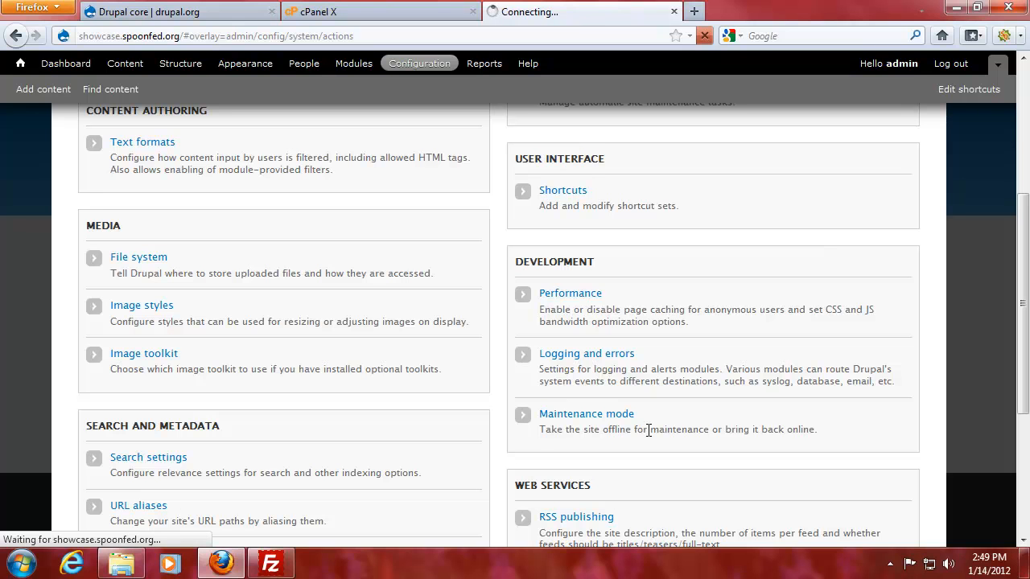
{"action": "scroll", "coordinate": [648, 430], "scroll_direction": "down", "scroll_amount": 2}
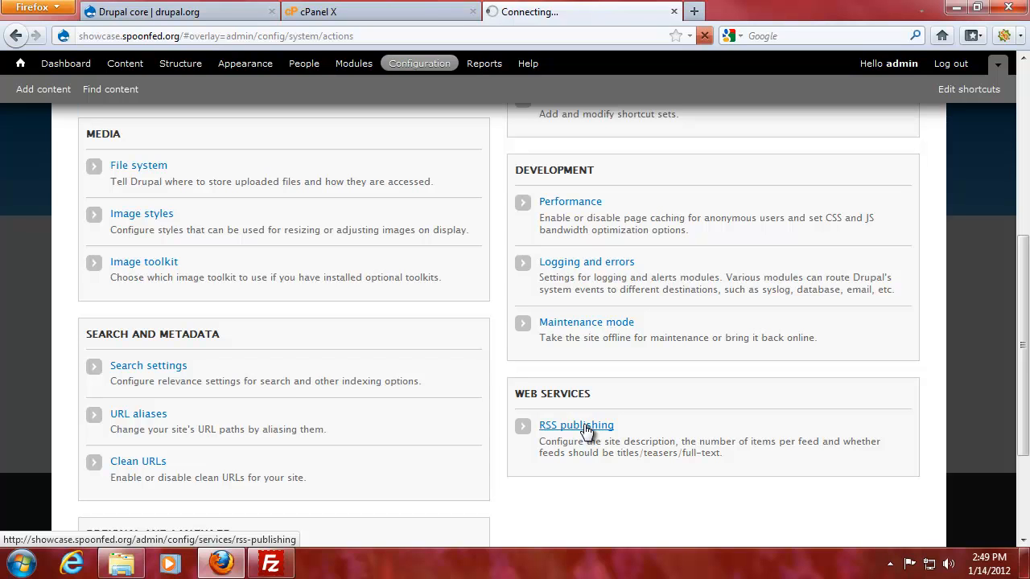
{"action": "scroll", "coordinate": [586, 433], "scroll_direction": "down", "scroll_amount": 3}
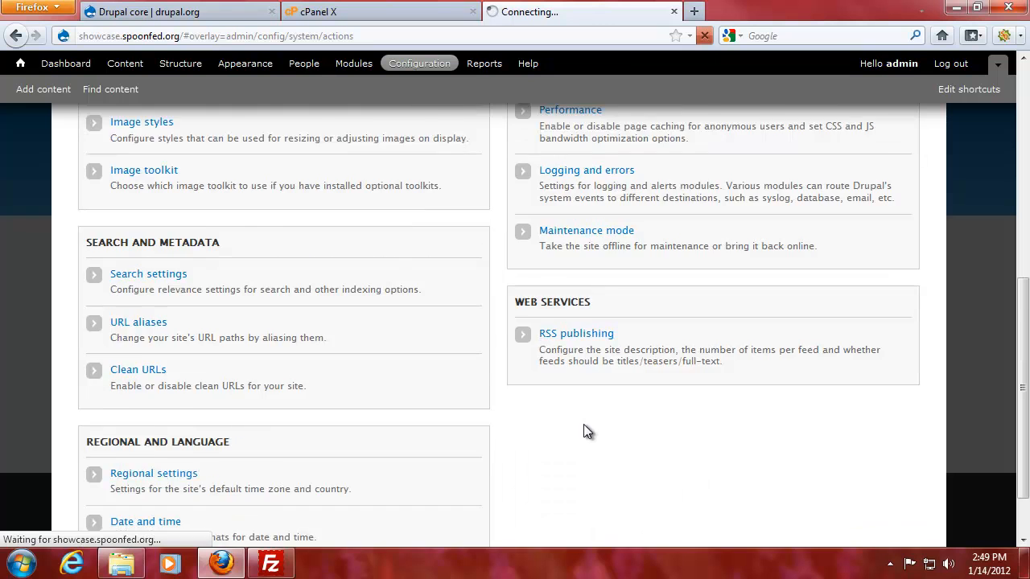
{"action": "scroll", "coordinate": [586, 433], "scroll_direction": "up", "scroll_amount": 9}
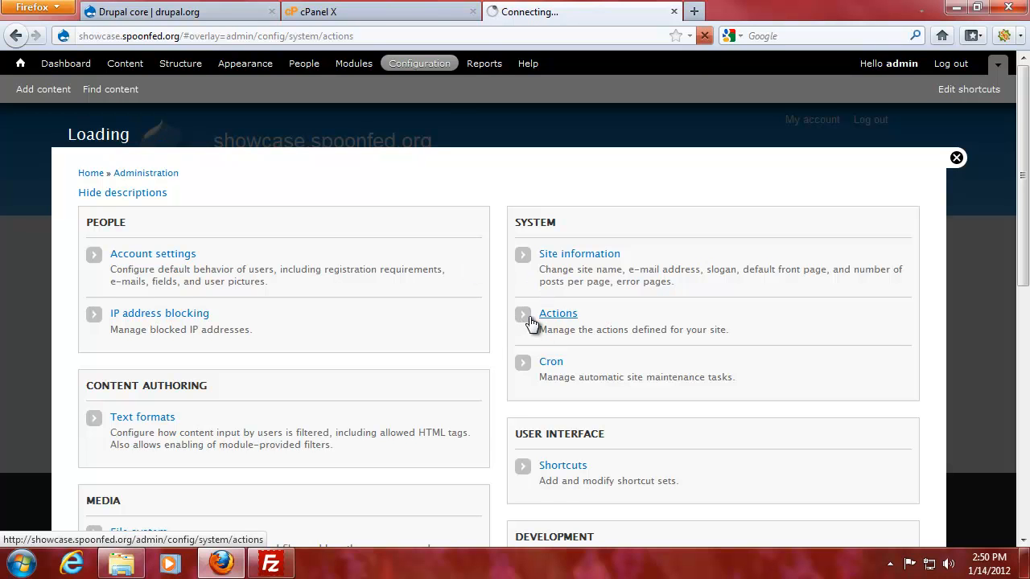
{"action": "left_click", "coordinate": [483, 65]}
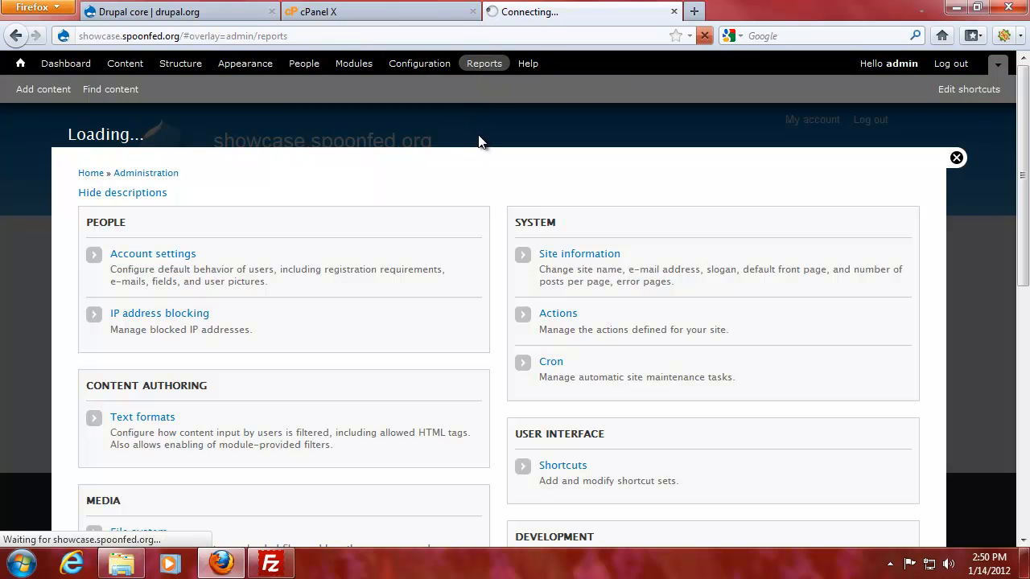
{"action": "left_click", "coordinate": [419, 66]}
{"action": "left_click", "coordinate": [565, 319]}
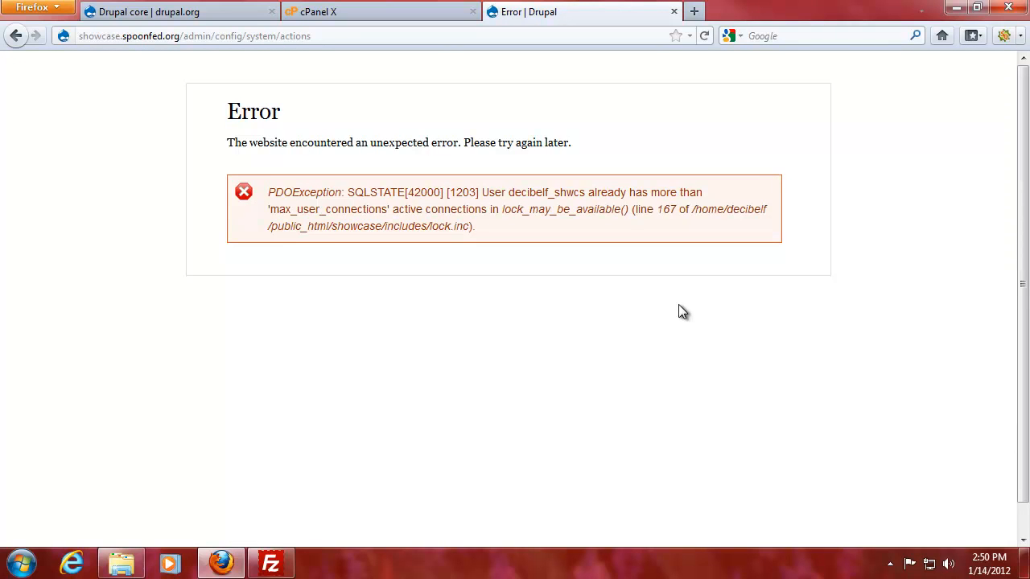
Reload the Actions page, which still shows the max_user_connections database error.
{"action": "left_click", "coordinate": [355, 44]}
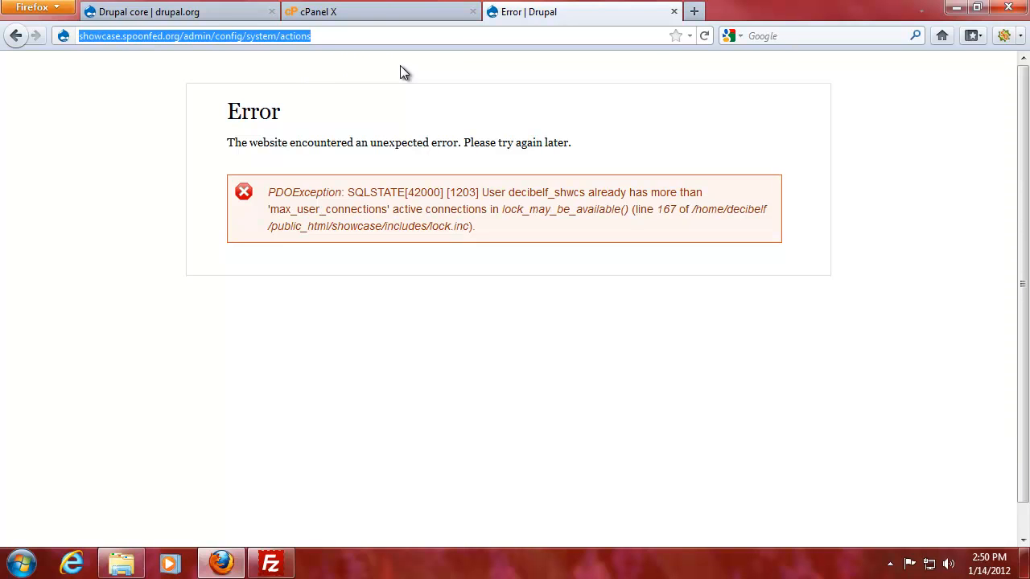
{"action": "key", "text": "Return"}
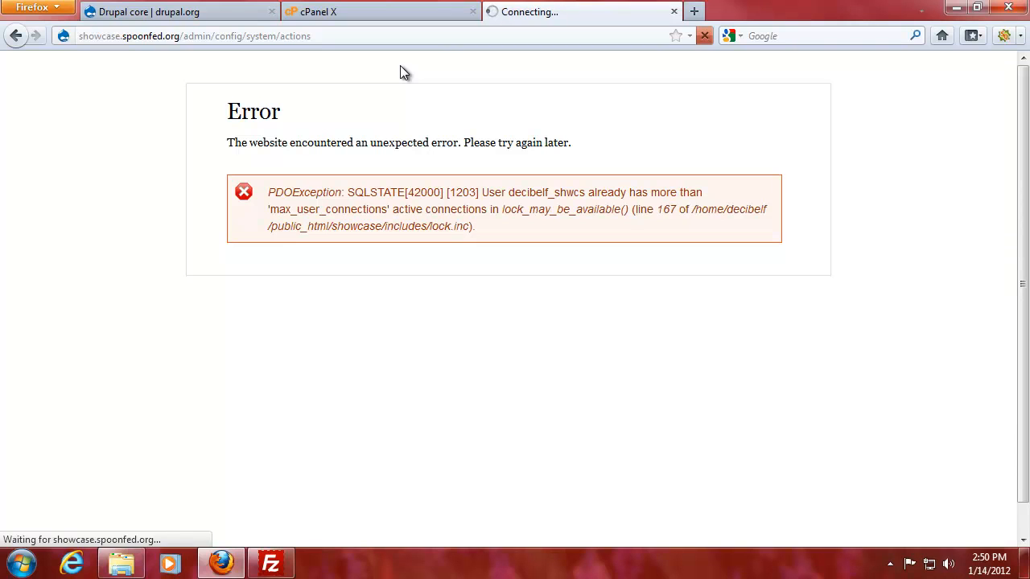
{"action": "left_click_drag", "start_coordinate": [261, 190], "coordinate": [496, 241]}
{"action": "left_click", "coordinate": [531, 213]}
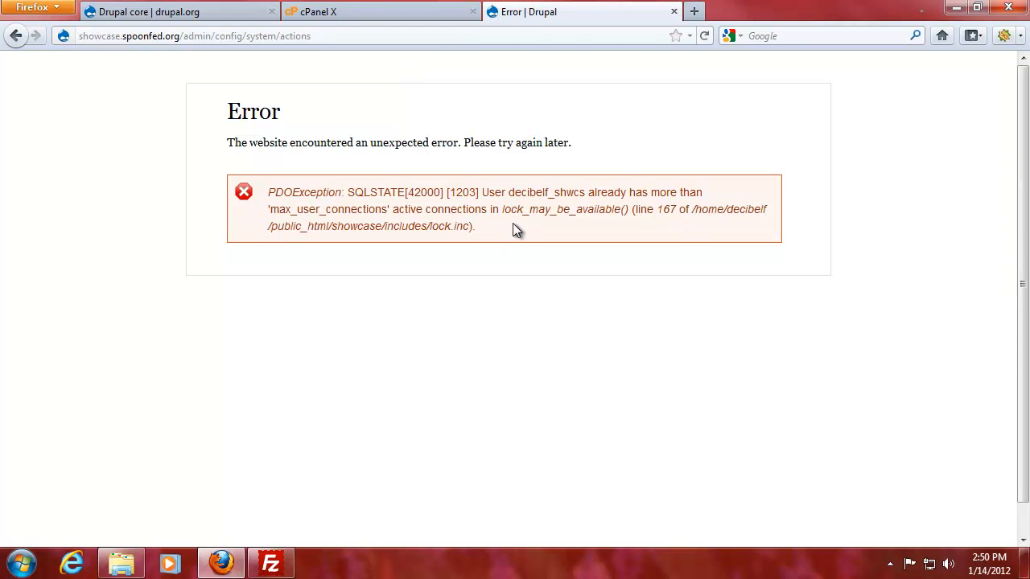
Close FileZilla, then reselect the admin/config/system/actions address for another retry.
{"action": "key", "text": "alt+Tab"}
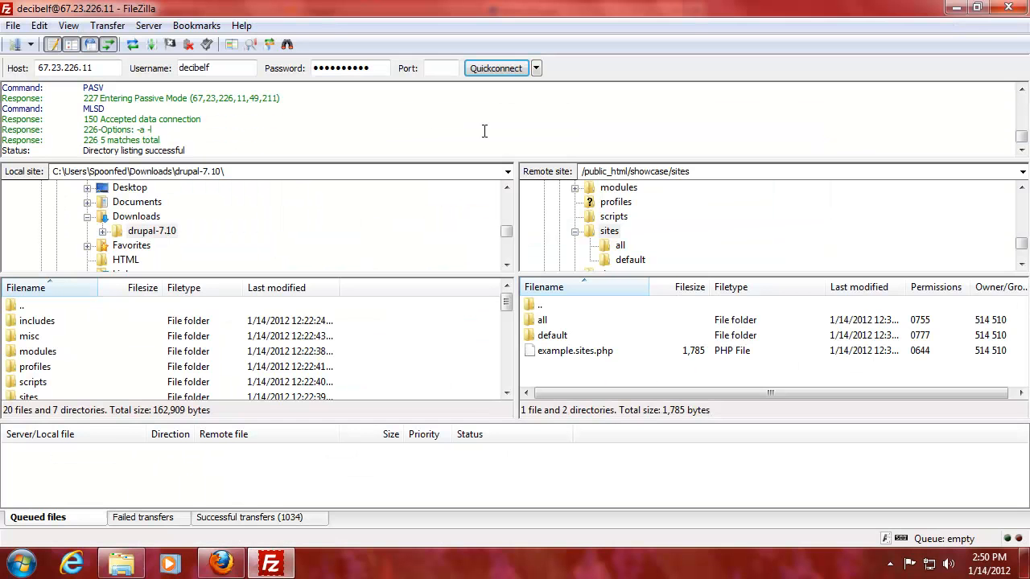
{"action": "left_click", "coordinate": [1013, 11]}
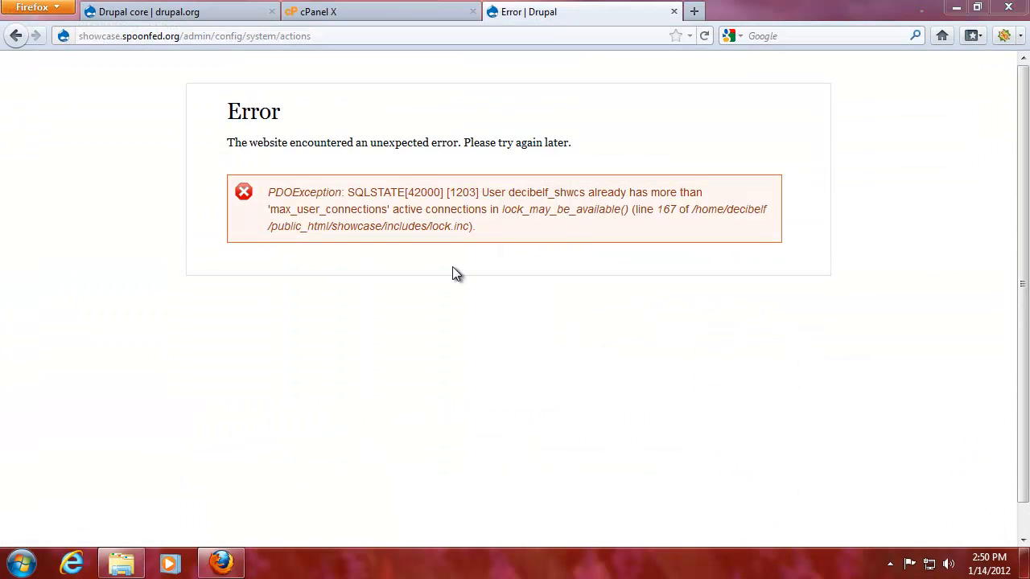
{"action": "left_click_drag", "start_coordinate": [497, 242], "coordinate": [275, 182]}
{"action": "left_click", "coordinate": [375, 222]}
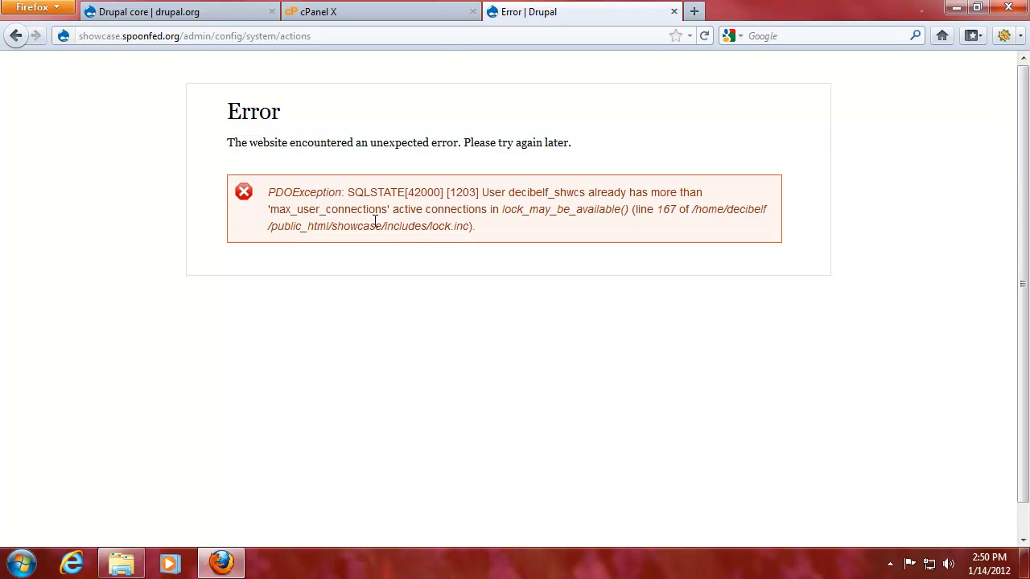
{"action": "left_click", "coordinate": [473, 227]}
{"action": "left_click", "coordinate": [313, 35]}
{"action": "left_click_drag", "start_coordinate": [312, 36], "coordinate": [278, 37]}
{"action": "left_click", "coordinate": [312, 36]}
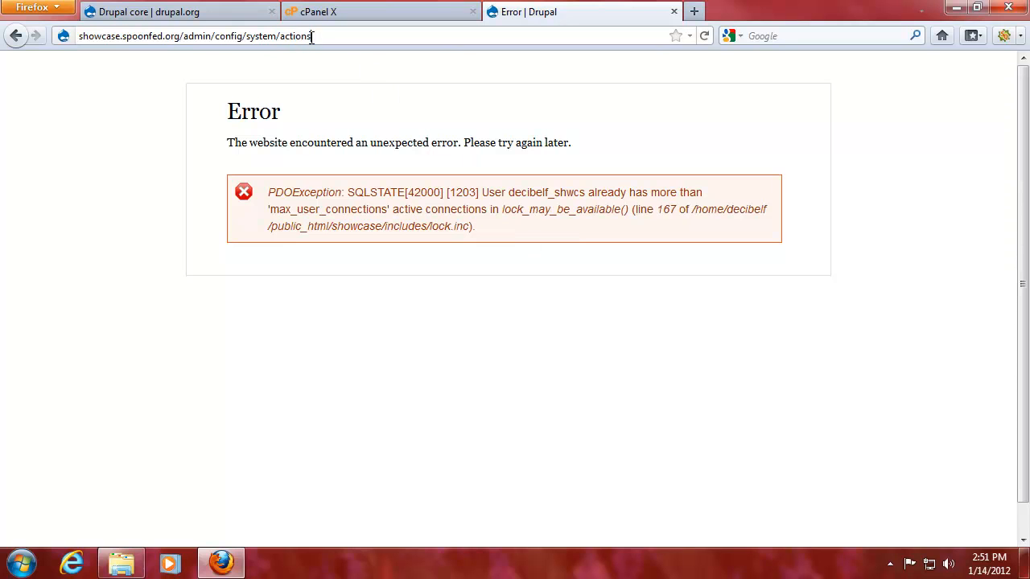
Reload admin/config/system/actions and review available actions like Block current user and Unpublish content.
{"action": "key", "text": "Return"}
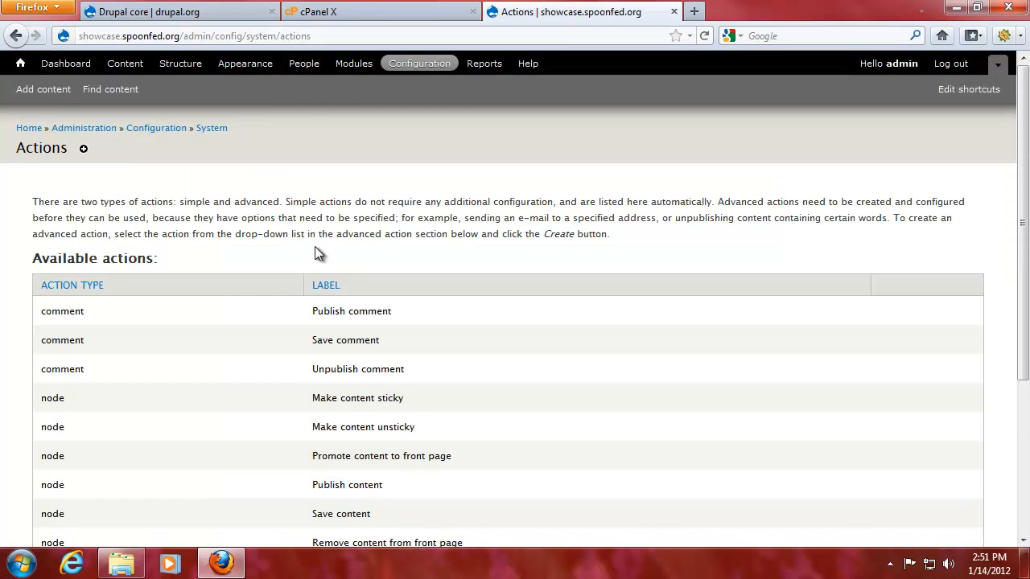
{"action": "scroll", "coordinate": [176, 214], "scroll_direction": "down", "scroll_amount": 5}
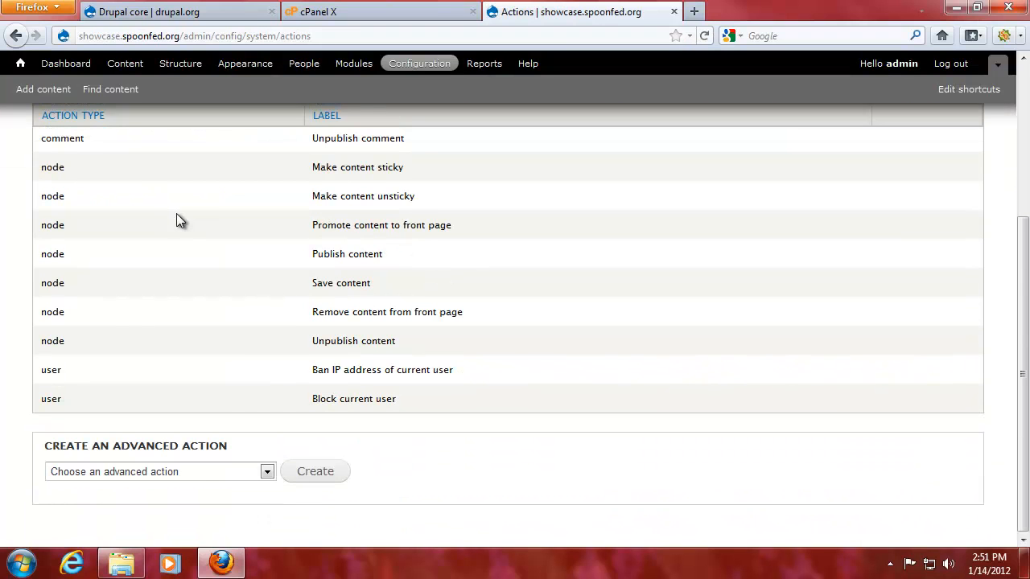
{"action": "scroll", "coordinate": [109, 421], "scroll_direction": "up", "scroll_amount": 4}
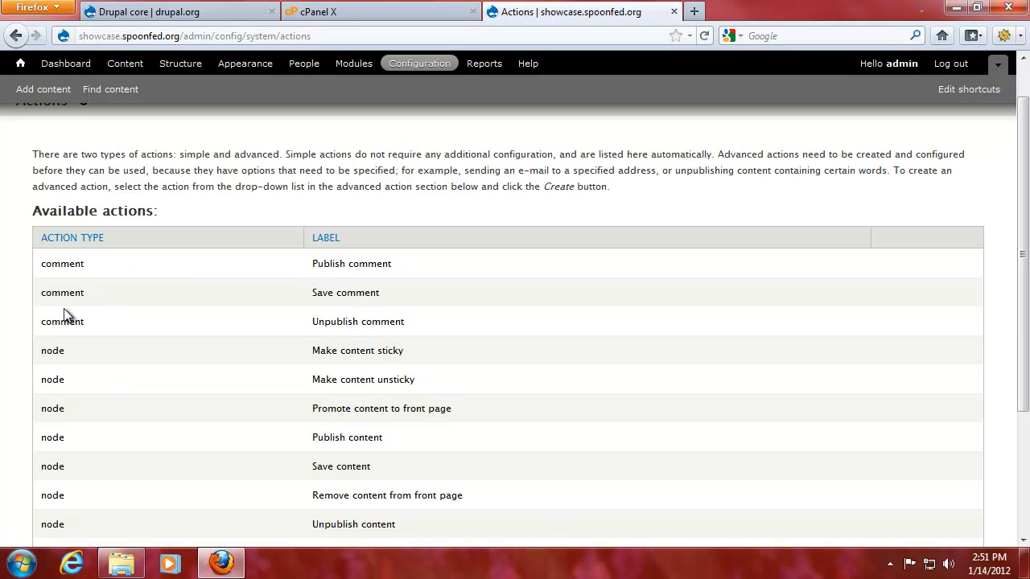
{"action": "scroll", "coordinate": [75, 351], "scroll_direction": "down", "scroll_amount": 2}
{"action": "scroll", "coordinate": [91, 368], "scroll_direction": "down", "scroll_amount": 2}
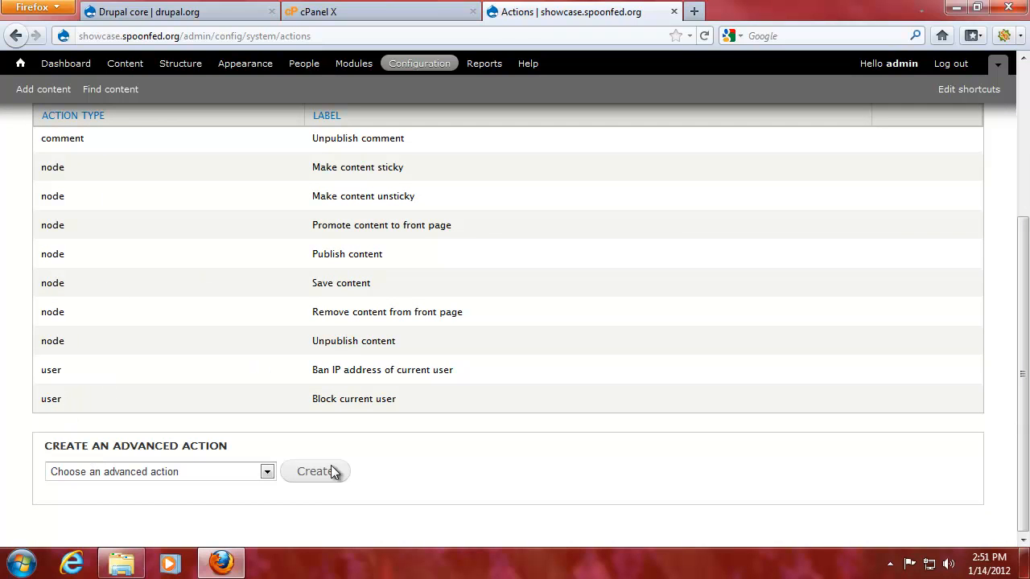
{"action": "triple_click", "coordinate": [359, 404]}
{"action": "left_click", "coordinate": [408, 401]}
{"action": "left_click_drag", "start_coordinate": [394, 344], "coordinate": [312, 347]}
{"action": "left_click", "coordinate": [382, 342]}
{"action": "scroll", "coordinate": [327, 278], "scroll_direction": "up", "scroll_amount": 5}
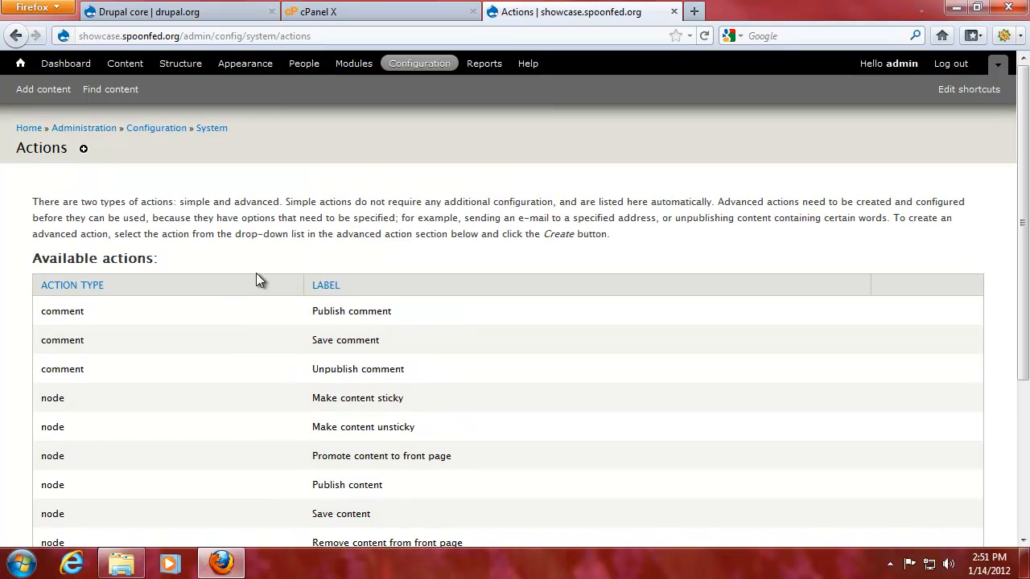
Open Reports and read the Status report, Available updates and Recent log messages descriptions.
{"action": "left_click", "coordinate": [483, 64]}
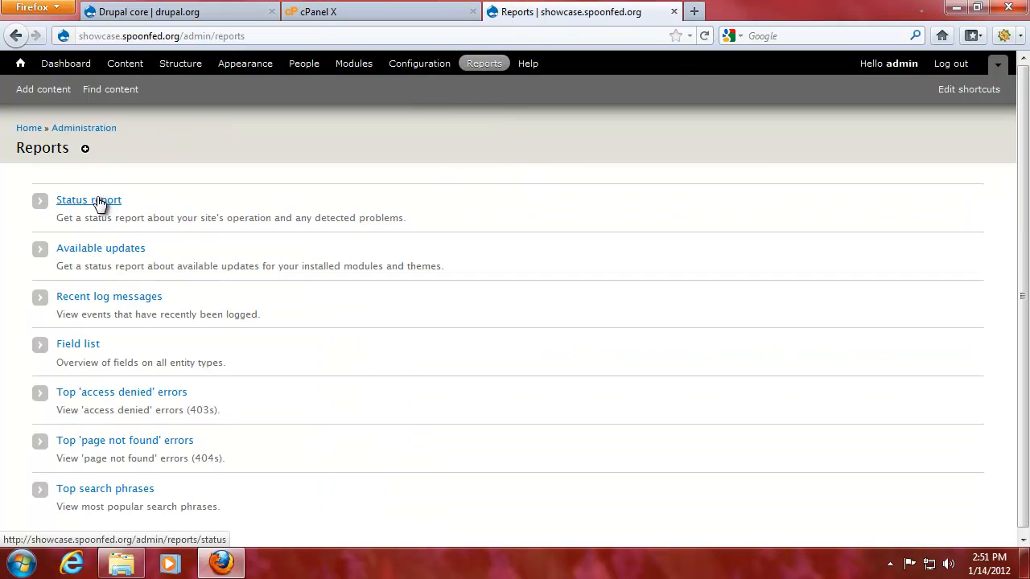
{"action": "left_click_drag", "start_coordinate": [55, 219], "coordinate": [433, 223]}
{"action": "left_click", "coordinate": [434, 224]}
{"action": "left_click_drag", "start_coordinate": [47, 269], "coordinate": [547, 270]}
{"action": "left_click", "coordinate": [546, 270]}
{"action": "left_click_drag", "start_coordinate": [63, 311], "coordinate": [286, 312]}
{"action": "left_click", "coordinate": [292, 311]}
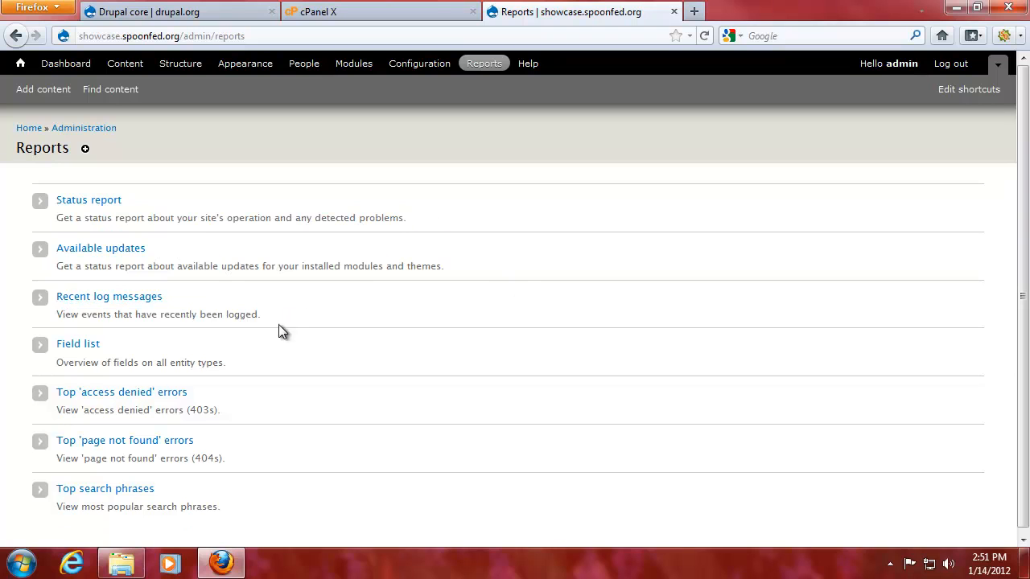
{"action": "left_click_drag", "start_coordinate": [65, 362], "coordinate": [277, 367]}
{"action": "left_click", "coordinate": [279, 367]}
Read the access denied, page not found and popular search phrases report descriptions.
{"action": "scroll", "coordinate": [283, 366], "scroll_direction": "down", "scroll_amount": 1}
{"action": "left_click_drag", "start_coordinate": [111, 406], "coordinate": [293, 410]}
{"action": "left_click", "coordinate": [293, 411]}
{"action": "left_click_drag", "start_coordinate": [136, 456], "coordinate": [284, 463]}
{"action": "left_click", "coordinate": [284, 463]}
{"action": "left_click_drag", "start_coordinate": [145, 508], "coordinate": [286, 503]}
{"action": "left_click", "coordinate": [286, 503]}
{"action": "scroll", "coordinate": [430, 373], "scroll_direction": "up", "scroll_amount": 1}
Toggle the shortcuts bar off and back on, then return to the site's front page.
{"action": "left_click", "coordinate": [995, 67]}
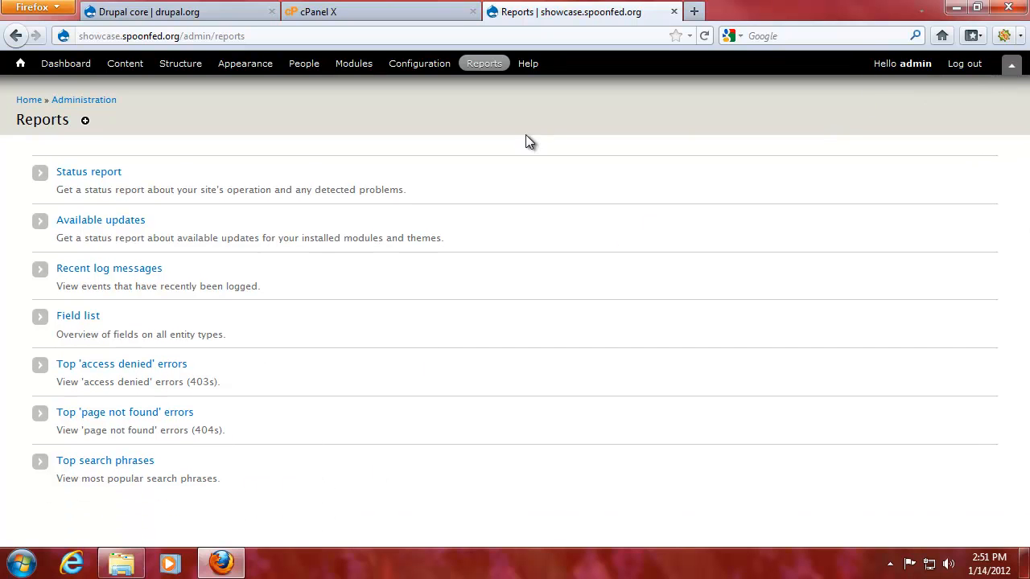
{"action": "left_click", "coordinate": [1012, 64]}
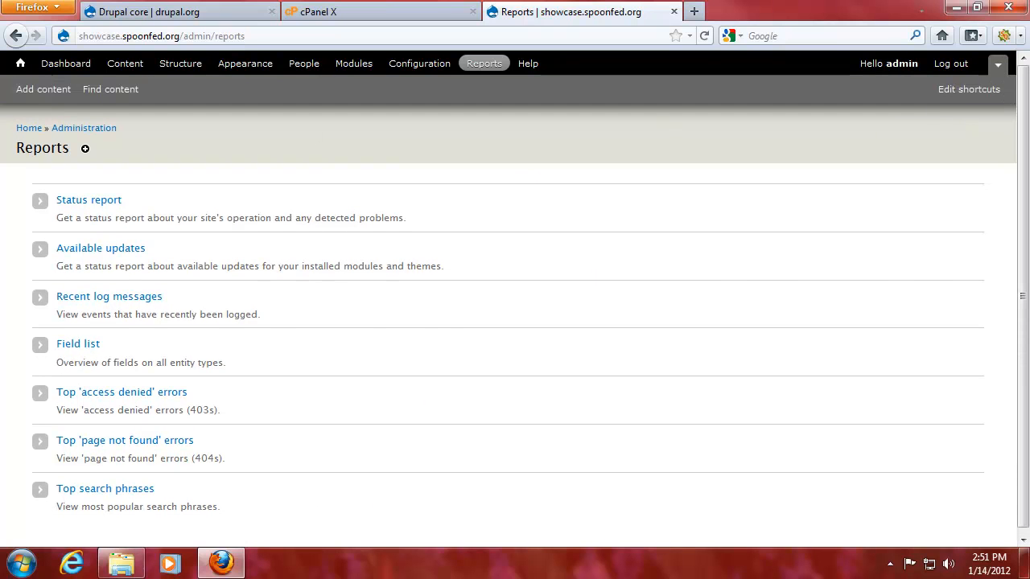
{"action": "left_click", "coordinate": [22, 65]}
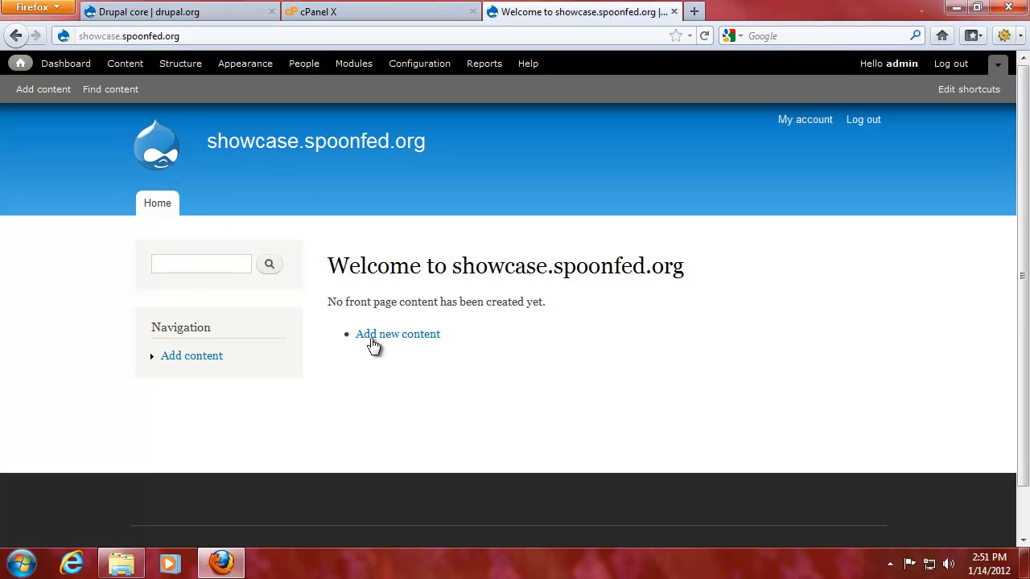
Open the Reports overlay from the admin toolbar on the front page.
{"action": "scroll", "coordinate": [416, 415], "scroll_direction": "down", "scroll_amount": 1}
{"action": "scroll", "coordinate": [418, 414], "scroll_direction": "up", "scroll_amount": 1}
{"action": "left_click", "coordinate": [474, 62]}
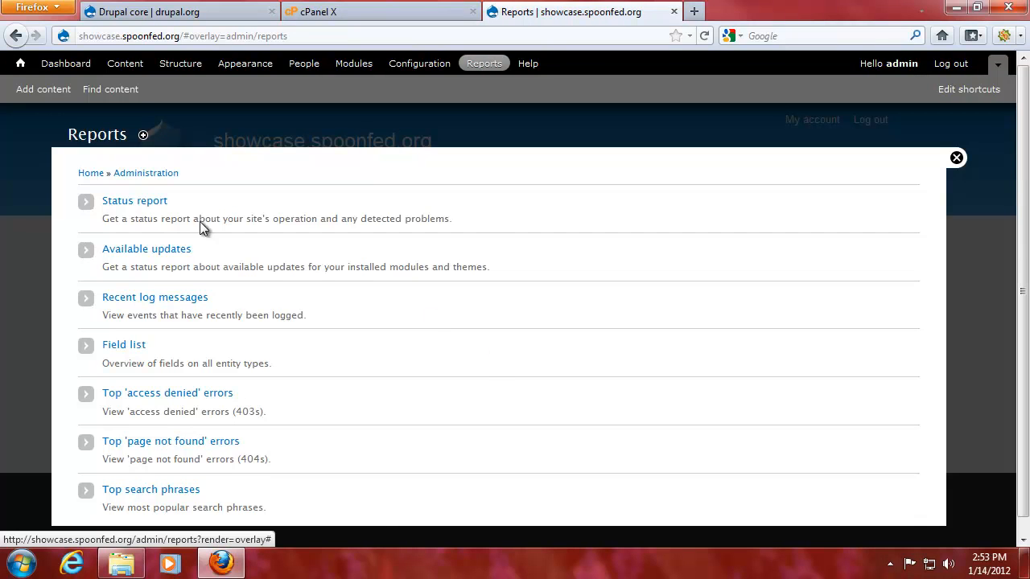
Open the Status report and check the cron last-run time, database system and version.
{"action": "left_click", "coordinate": [146, 201]}
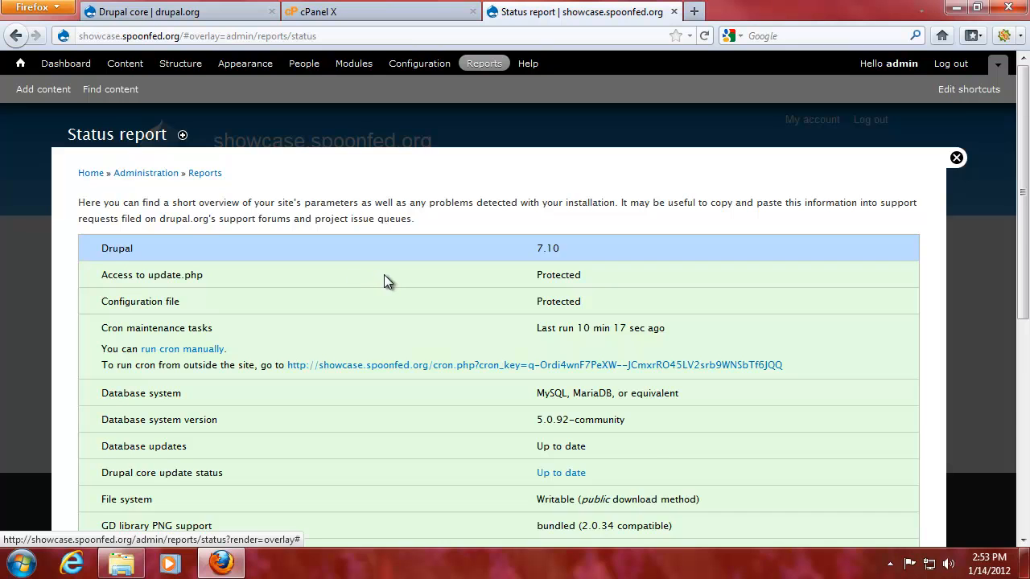
{"action": "scroll", "coordinate": [389, 281], "scroll_direction": "down", "scroll_amount": 2}
{"action": "left_click_drag", "start_coordinate": [514, 242], "coordinate": [724, 240]}
{"action": "left_click", "coordinate": [715, 240]}
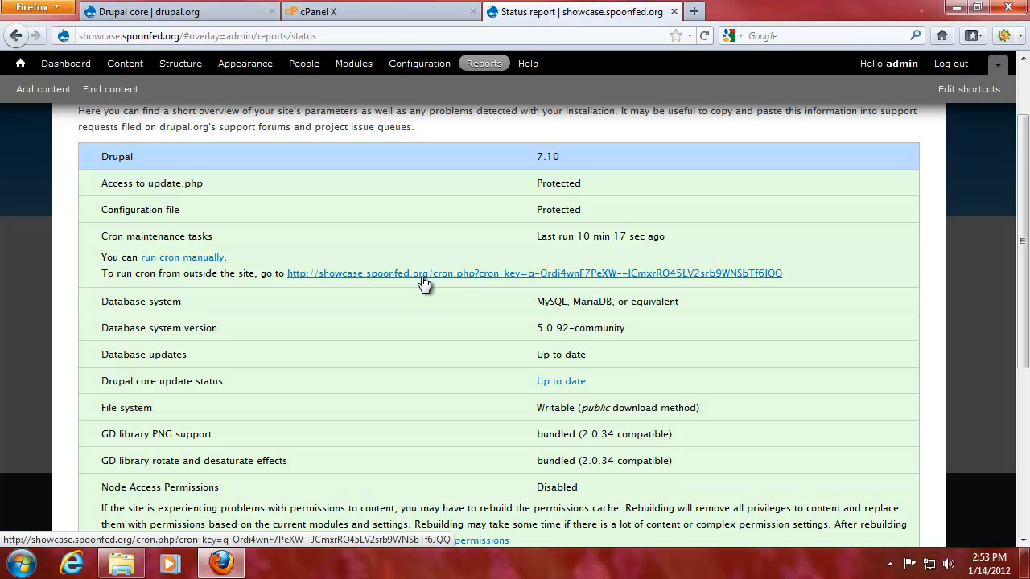
{"action": "left_click_drag", "start_coordinate": [536, 302], "coordinate": [684, 311]}
{"action": "left_click_drag", "start_coordinate": [626, 330], "coordinate": [501, 338]}
{"action": "left_click", "coordinate": [475, 358]}
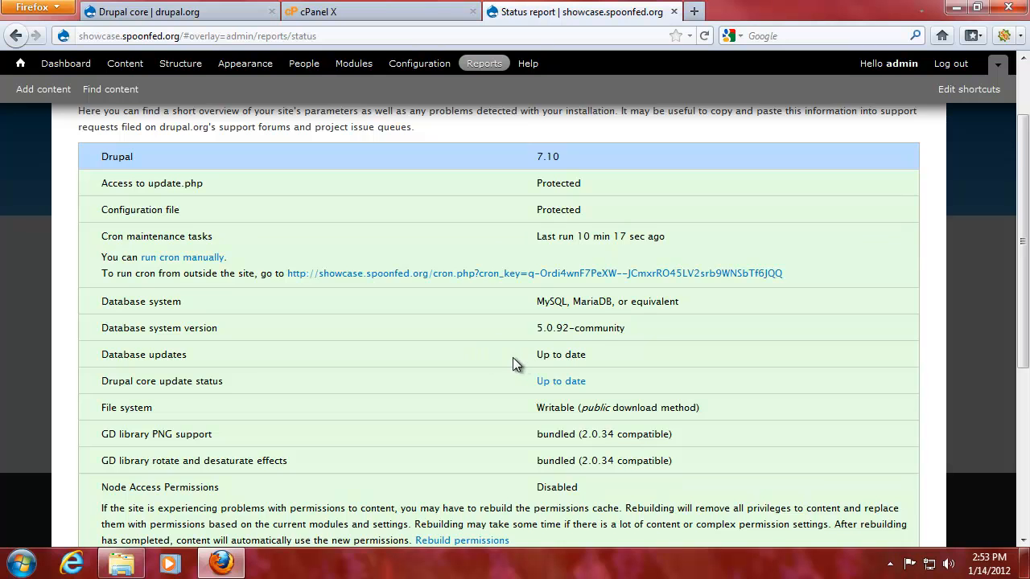
Scroll through the rest of the Status report, then return to the Reports list.
{"action": "scroll", "coordinate": [518, 361], "scroll_direction": "down", "scroll_amount": 2}
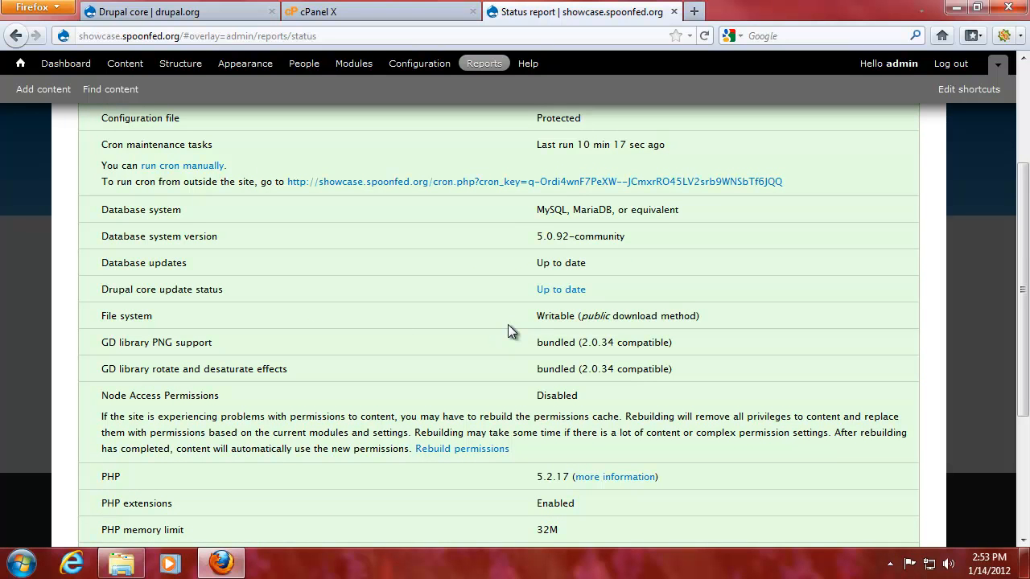
{"action": "scroll", "coordinate": [316, 352], "scroll_direction": "down", "scroll_amount": 5}
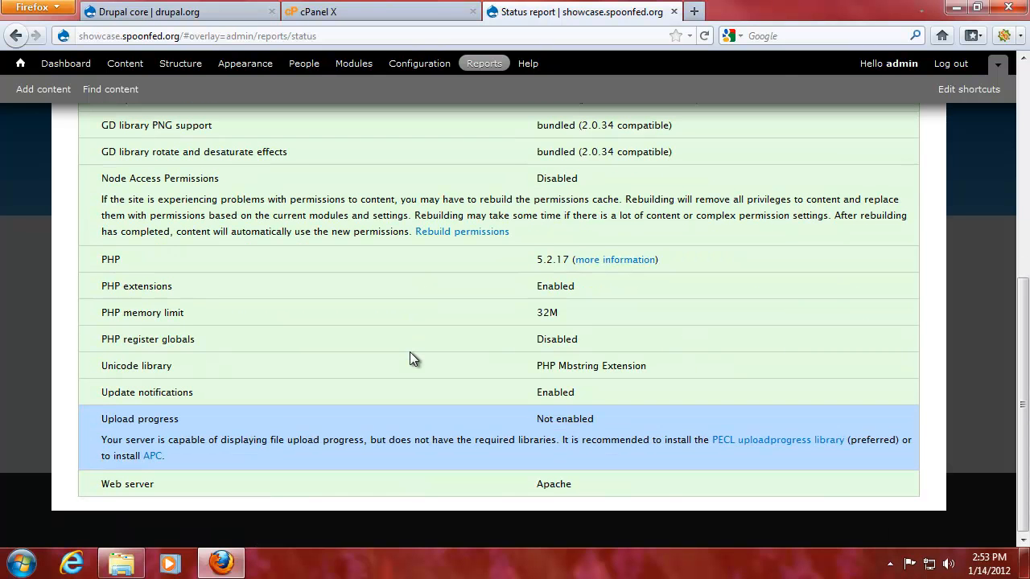
{"action": "scroll", "coordinate": [410, 352], "scroll_direction": "up", "scroll_amount": 9}
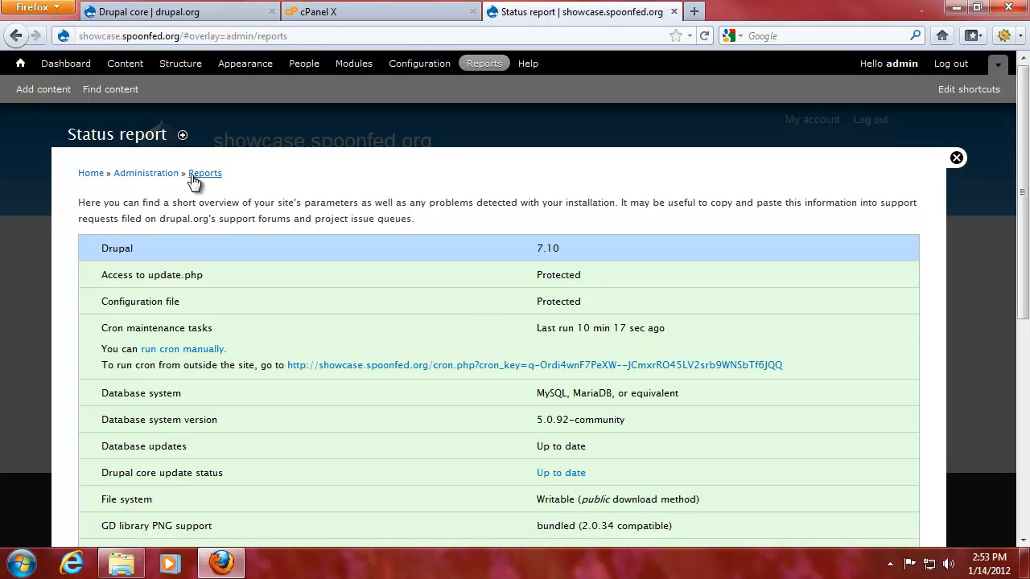
{"action": "left_click", "coordinate": [201, 173]}
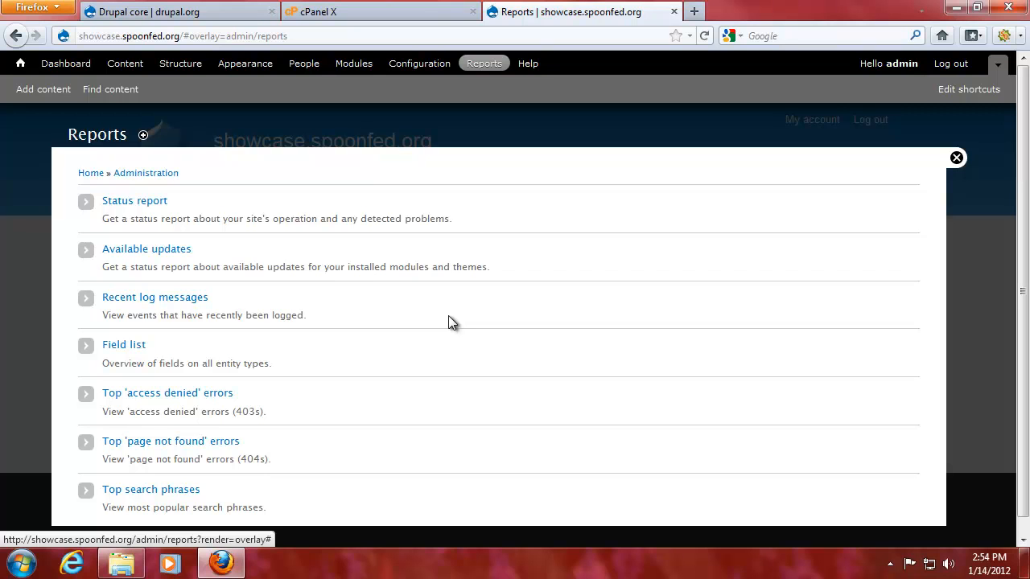
Close the admin overlay to reveal the showcase.spoonfed.org front page.
{"action": "left_click", "coordinate": [956, 159]}
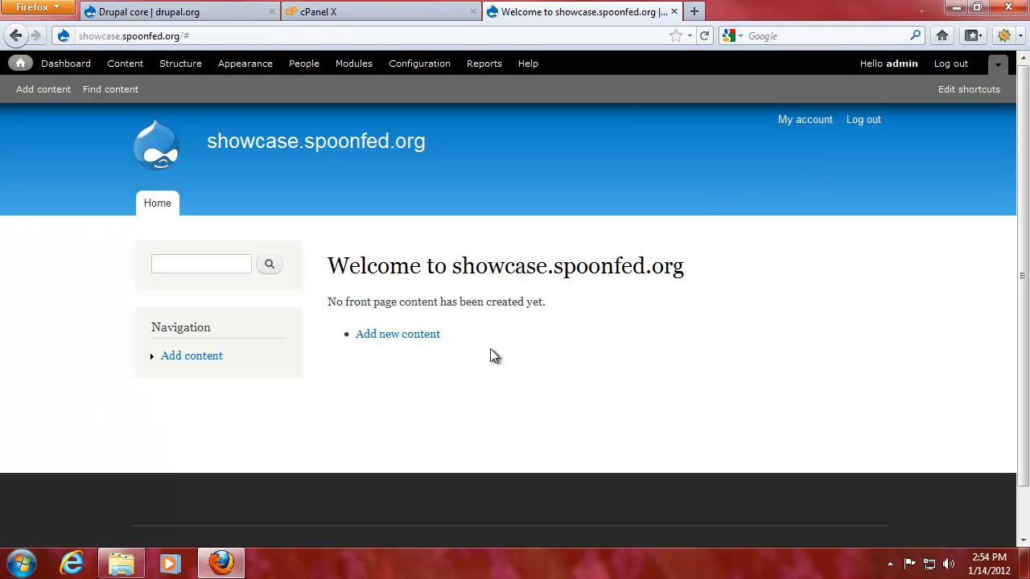